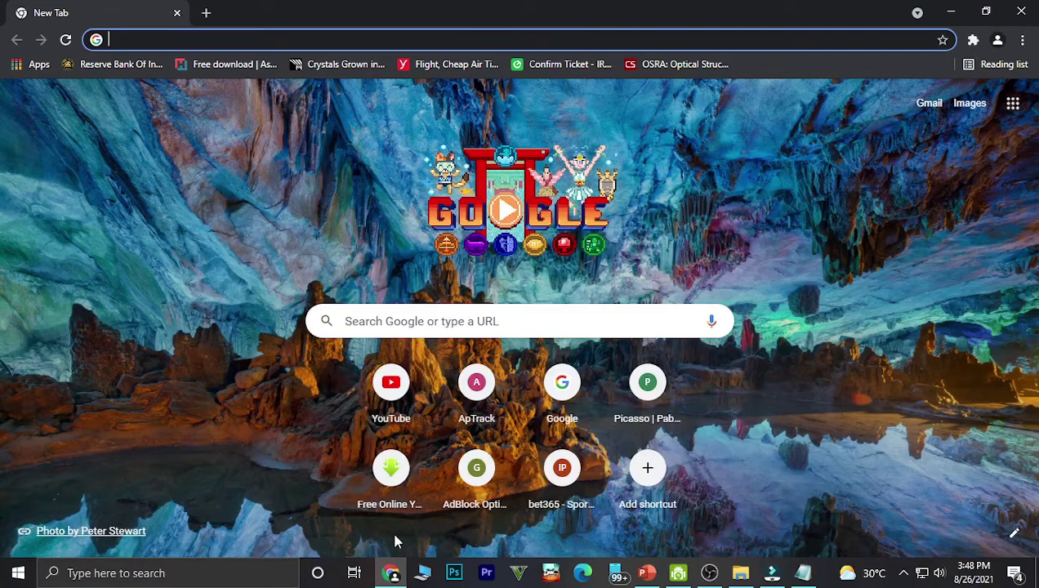
Search Google for clustalw and open the 'Multiple Sequence Alignment - CLUSTALW - GenomeNet' result.
{"action": "type", "text": "cl"}
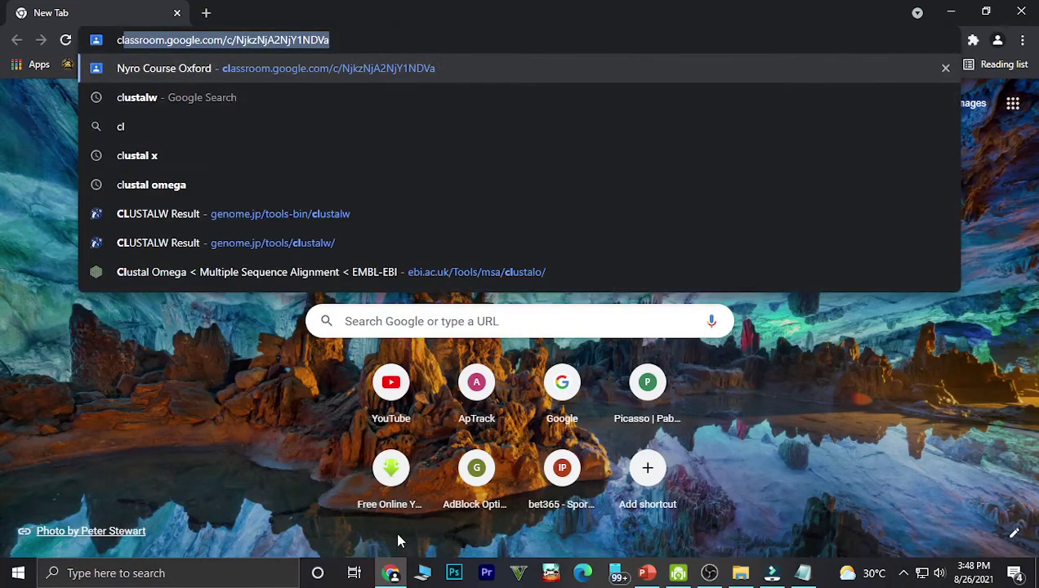
{"action": "type", "text": "stalw"}
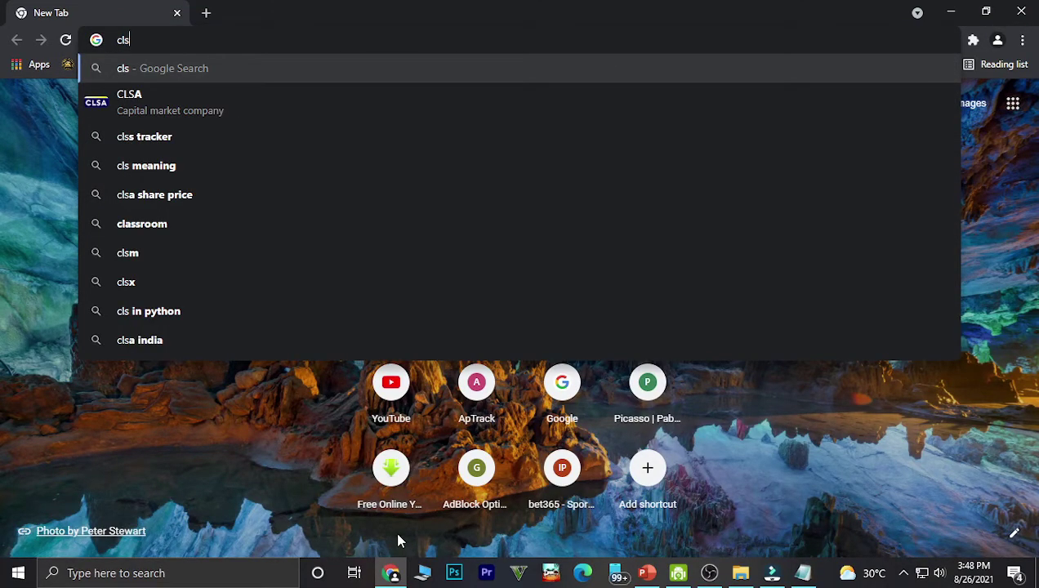
{"action": "key", "text": "BackSpace"}
{"action": "type", "text": "ustalw"}
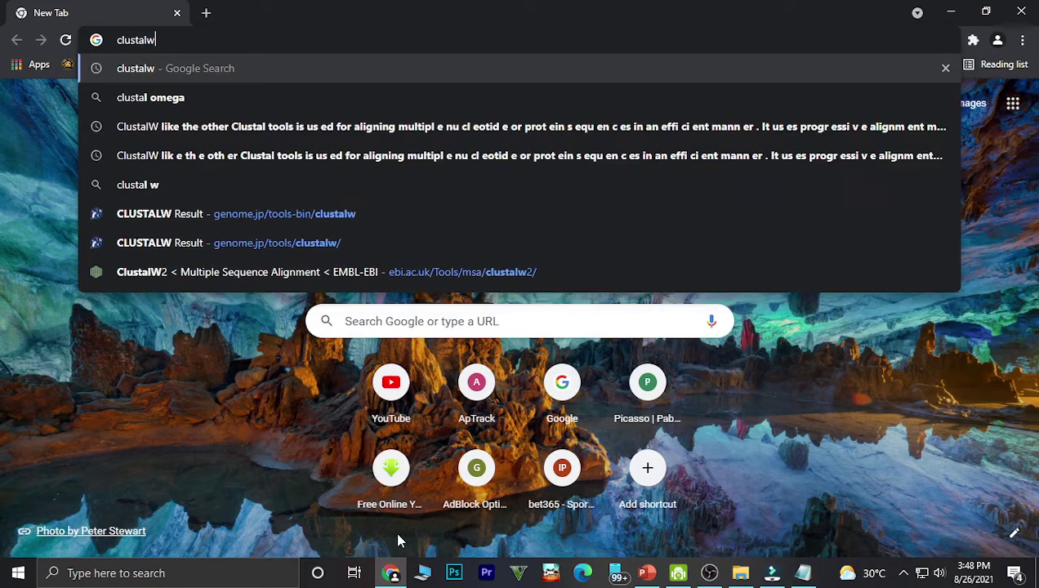
{"action": "key", "text": "Return"}
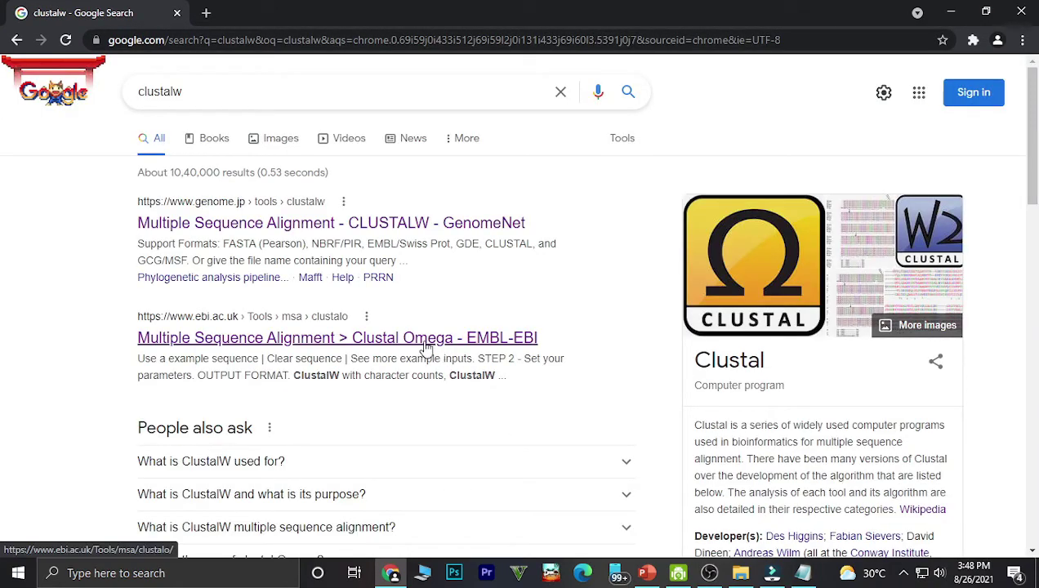
{"action": "left_click", "coordinate": [279, 236]}
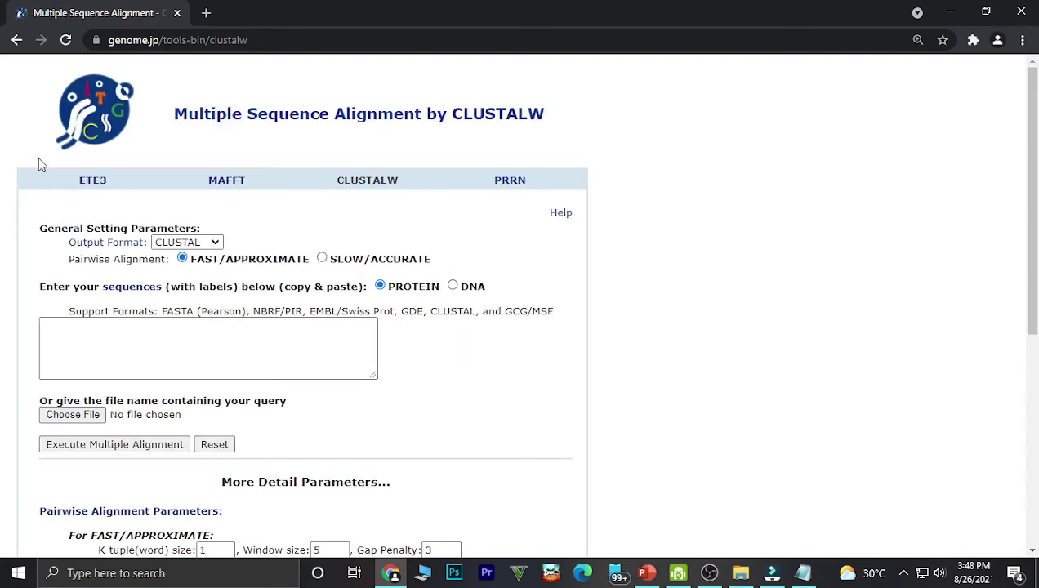
Focus the CLUSTALW sequence box and bring up Albumin 7spc.txt in Notepad.
{"action": "scroll", "coordinate": [489, 182], "scroll_direction": "down", "scroll_amount": 2}
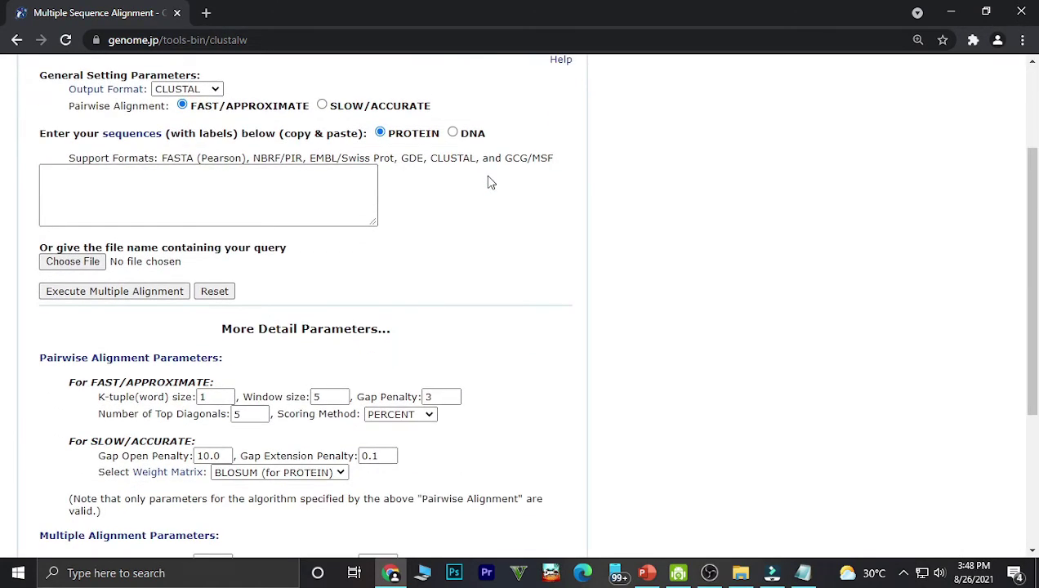
{"action": "scroll", "coordinate": [489, 181], "scroll_direction": "down", "scroll_amount": 1}
{"action": "scroll", "coordinate": [717, 249], "scroll_direction": "up", "scroll_amount": 3}
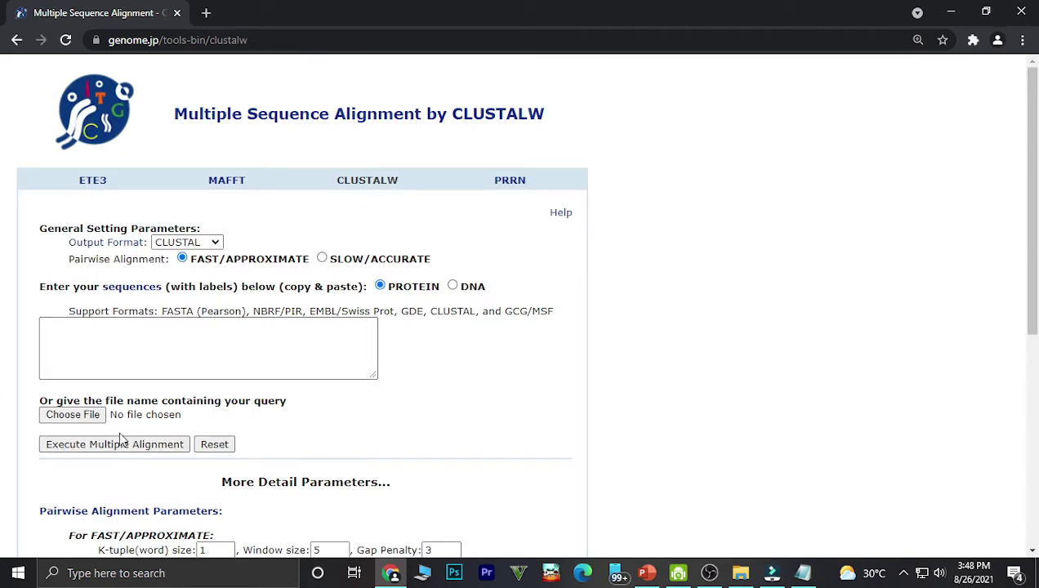
{"action": "left_click", "coordinate": [318, 336]}
{"action": "left_click", "coordinate": [803, 572]}
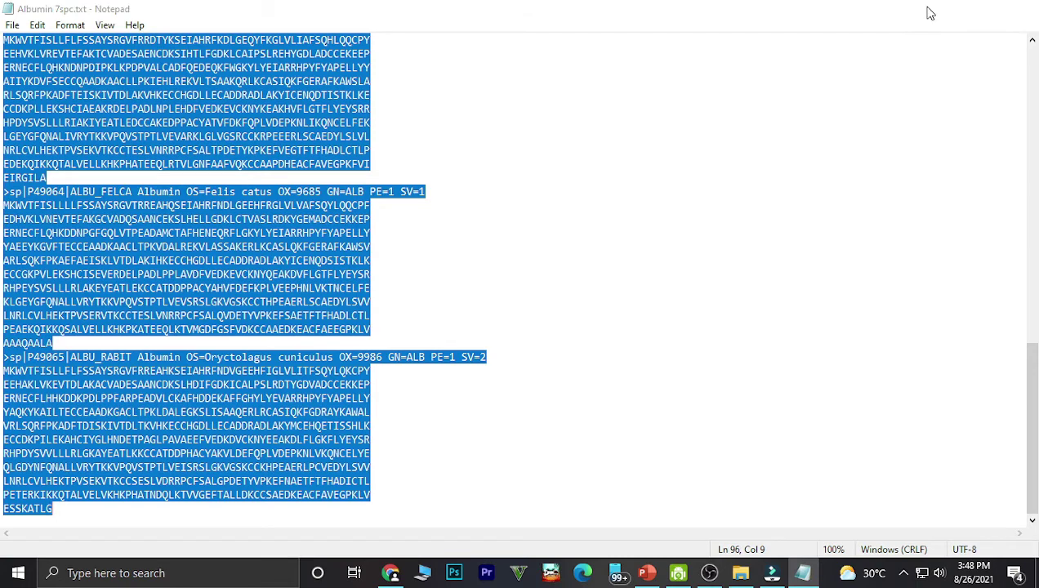
Paste the copied albumin sequences into the CLUSTALW sequence box.
{"action": "left_click", "coordinate": [950, 9]}
{"action": "left_click", "coordinate": [263, 334]}
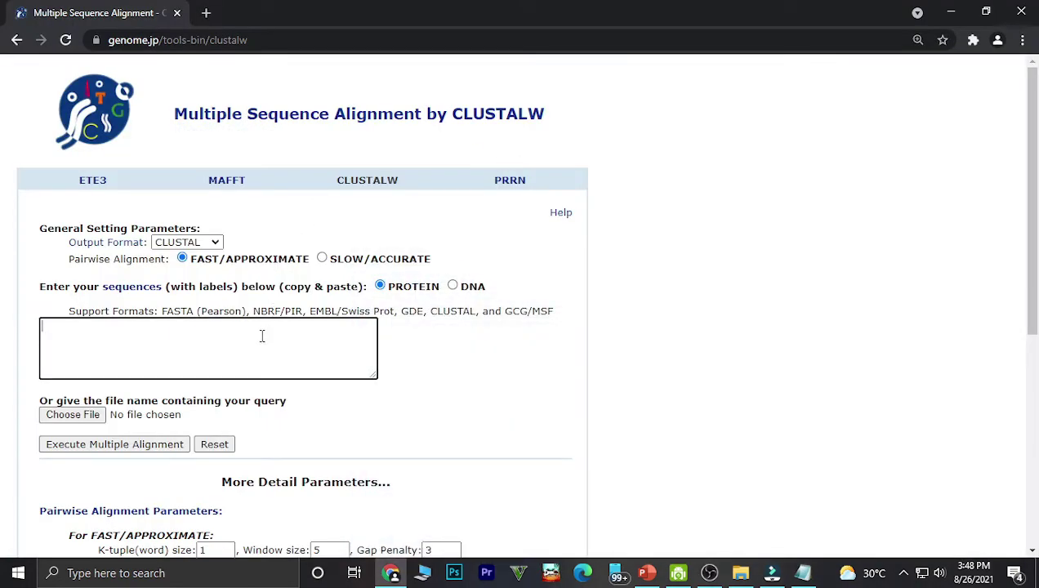
{"action": "key", "text": "ctrl+v"}
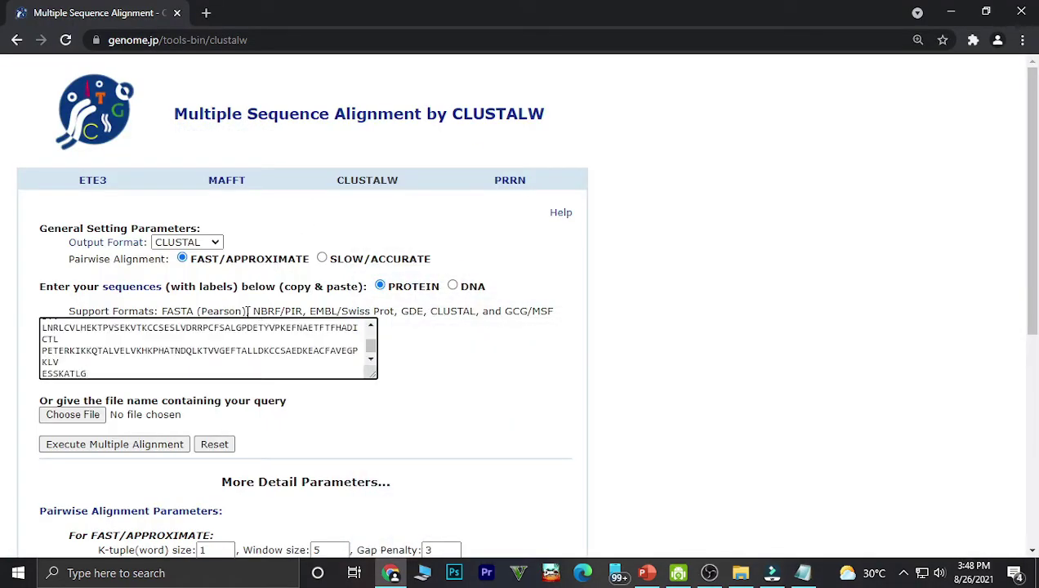
Keep CLUSTAL output format with default parameters and execute the multiple alignment.
{"action": "scroll", "coordinate": [156, 300], "scroll_direction": "down", "scroll_amount": 1}
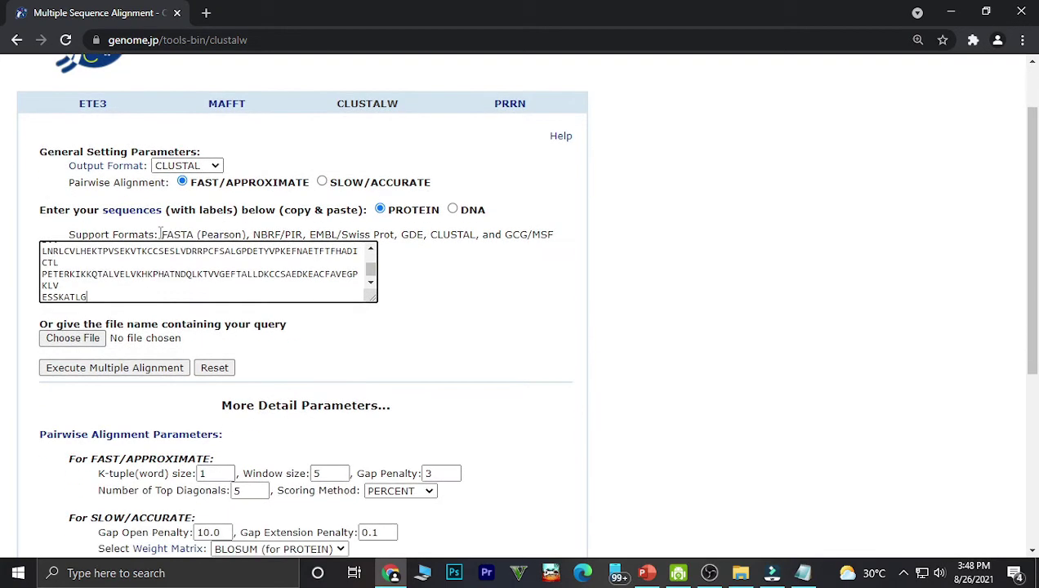
{"action": "left_click", "coordinate": [213, 168]}
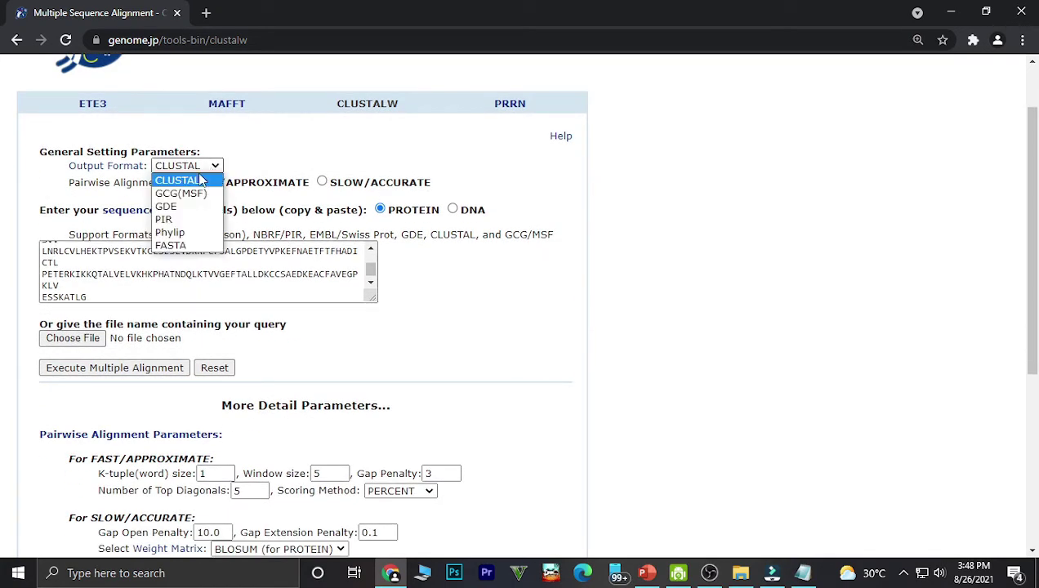
{"action": "left_click", "coordinate": [193, 180]}
{"action": "scroll", "coordinate": [194, 179], "scroll_direction": "down", "scroll_amount": 2}
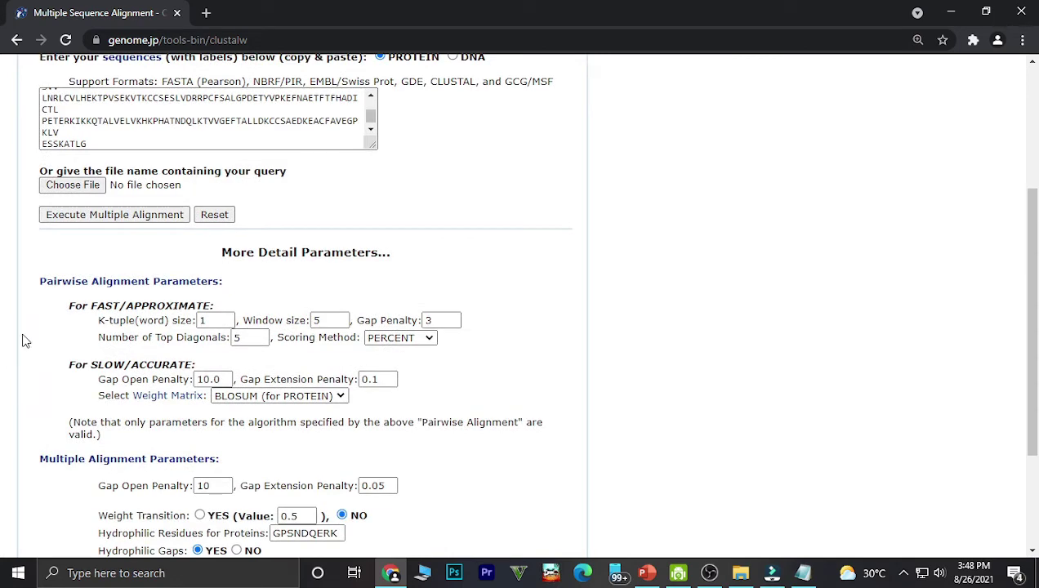
{"action": "scroll", "coordinate": [36, 359], "scroll_direction": "down", "scroll_amount": 1}
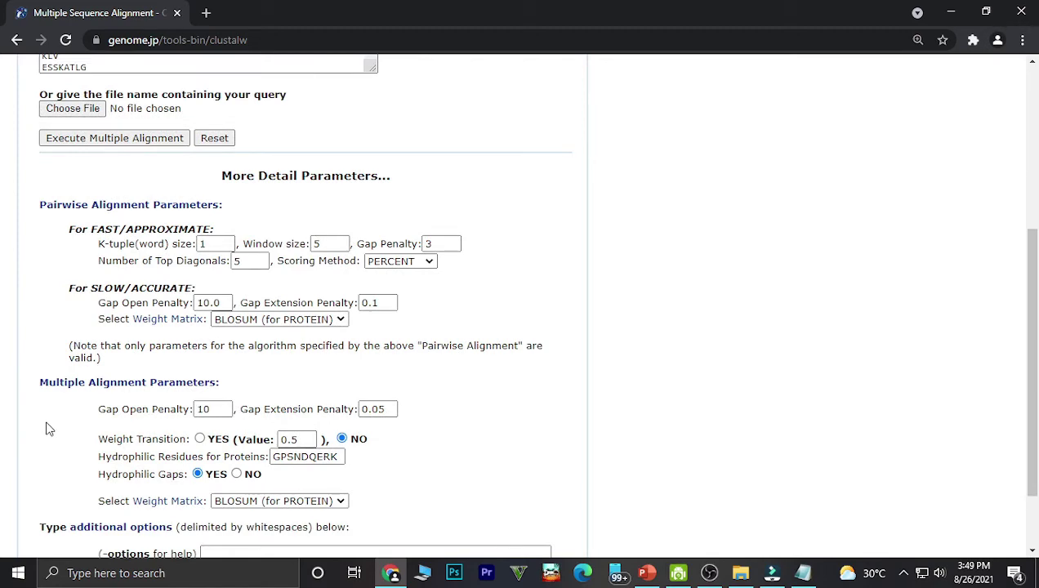
{"action": "scroll", "coordinate": [46, 428], "scroll_direction": "down", "scroll_amount": 1}
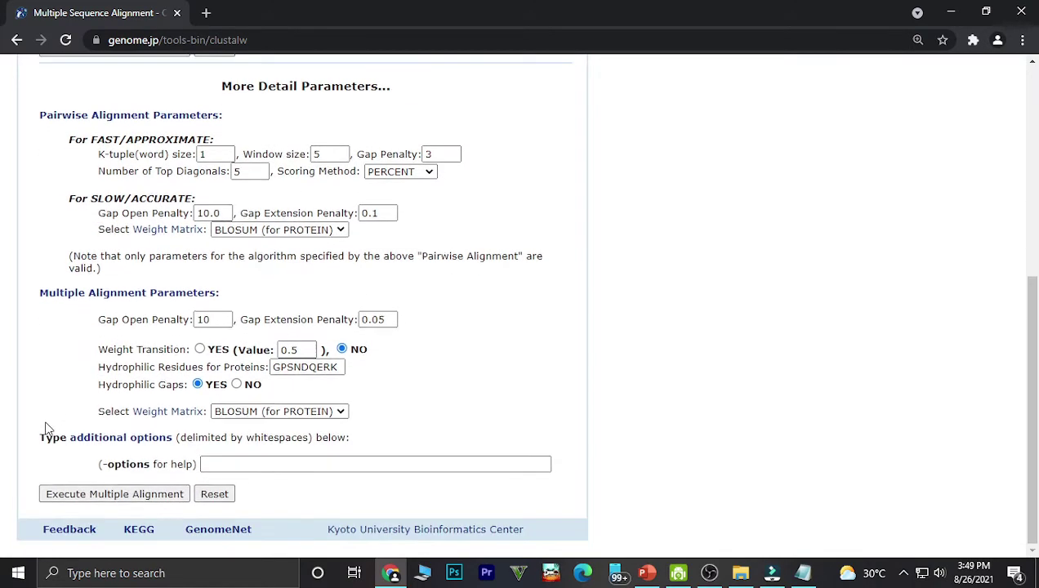
{"action": "left_click", "coordinate": [77, 494]}
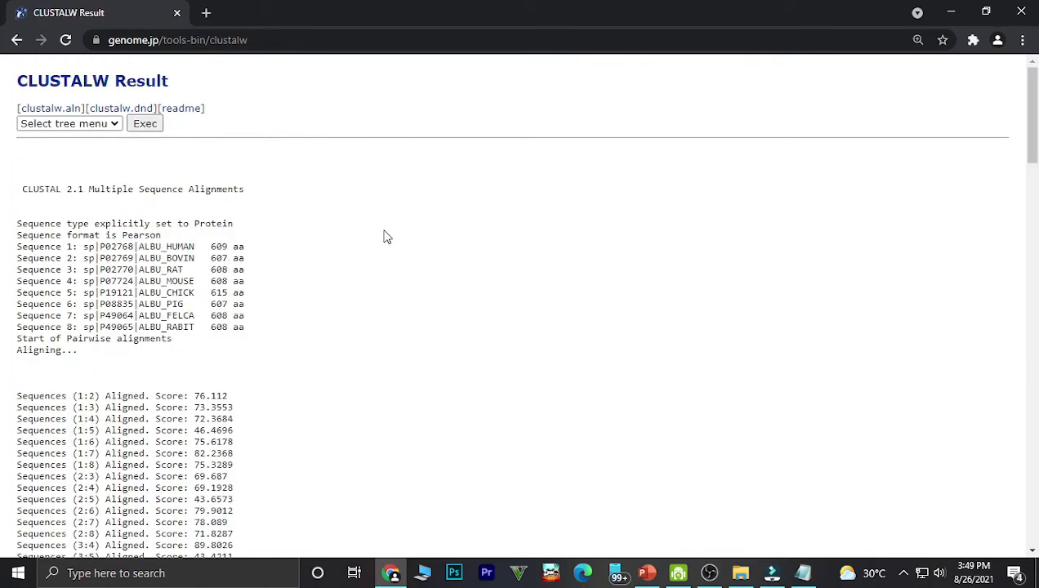
Scroll through the CLUSTAL 2.1 result (score 78597) and check the tree-method list.
{"action": "scroll", "coordinate": [384, 237], "scroll_direction": "down", "scroll_amount": 1}
{"action": "scroll", "coordinate": [371, 236], "scroll_direction": "down", "scroll_amount": 1}
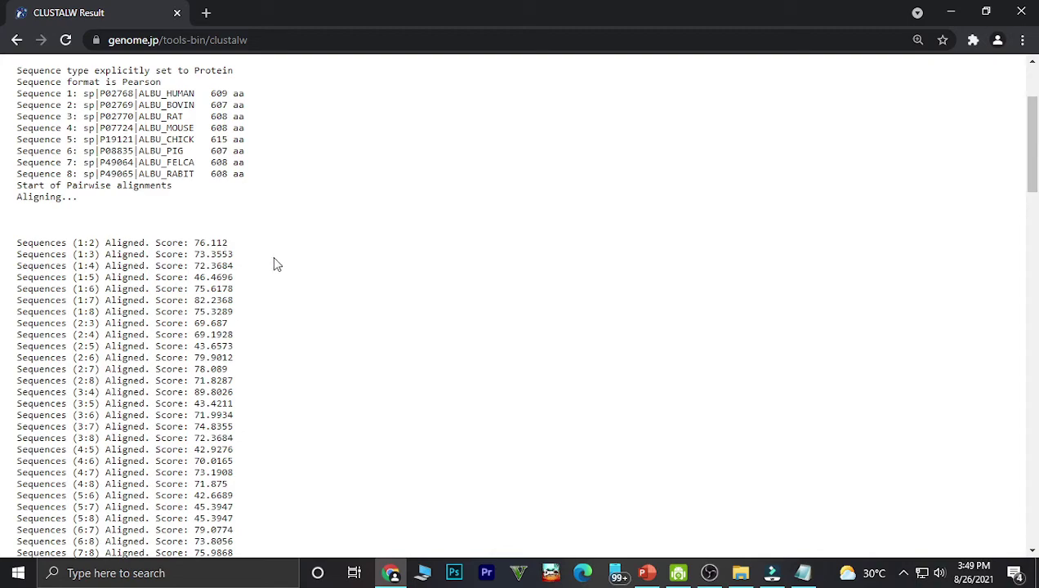
{"action": "scroll", "coordinate": [284, 260], "scroll_direction": "down", "scroll_amount": 3}
{"action": "scroll", "coordinate": [285, 262], "scroll_direction": "down", "scroll_amount": 1}
{"action": "scroll", "coordinate": [298, 233], "scroll_direction": "down", "scroll_amount": 2}
{"action": "scroll", "coordinate": [298, 234], "scroll_direction": "down", "scroll_amount": 3}
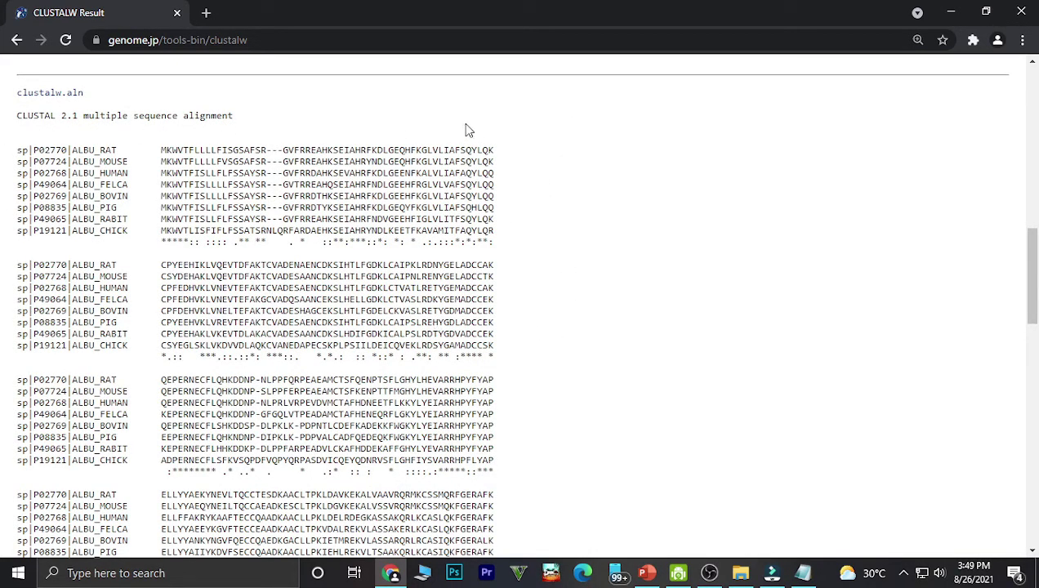
{"action": "scroll", "coordinate": [297, 137], "scroll_direction": "up", "scroll_amount": 10}
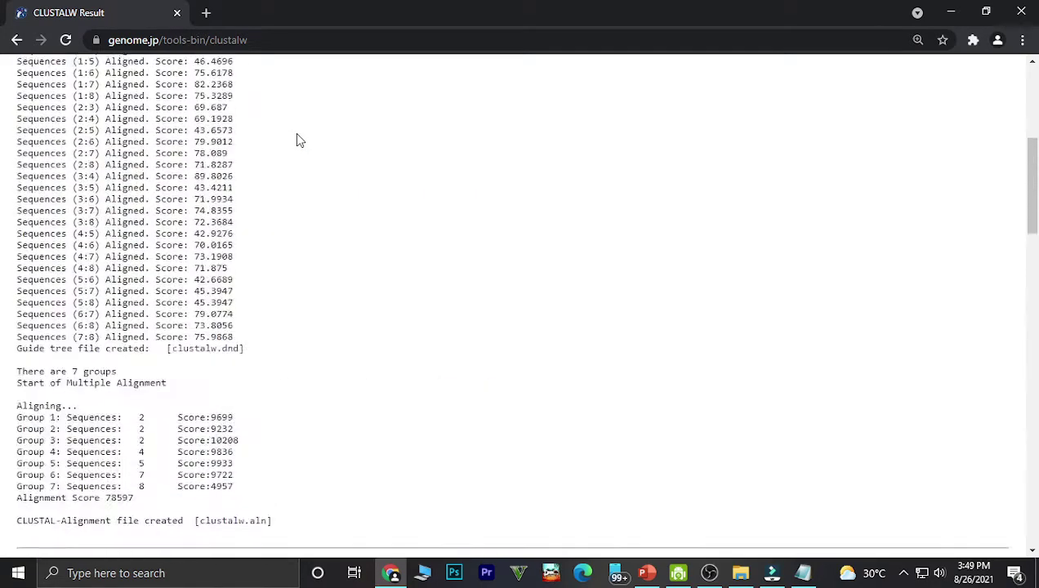
{"action": "left_click", "coordinate": [97, 124]}
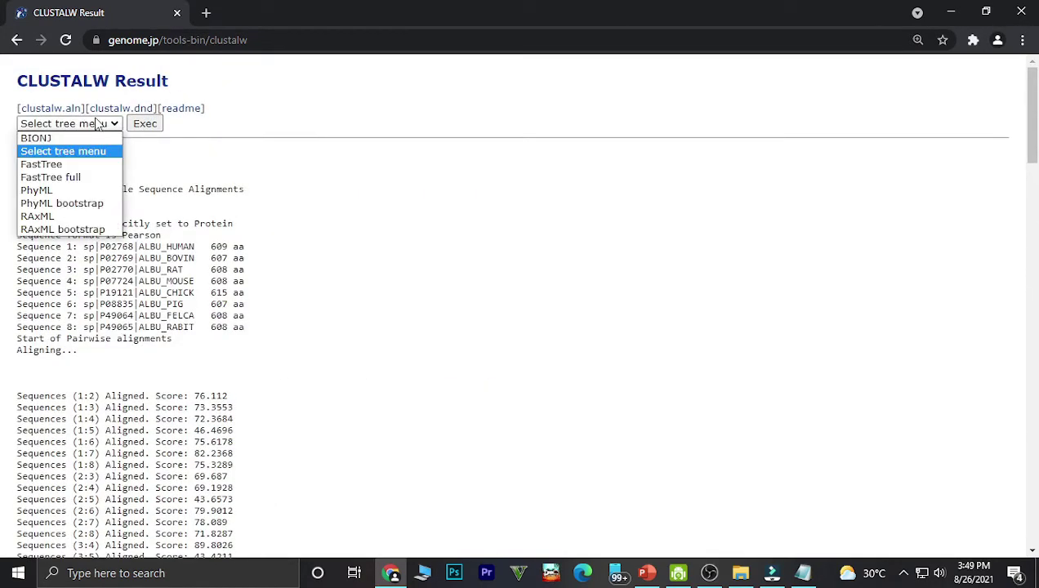
{"action": "left_click", "coordinate": [95, 152]}
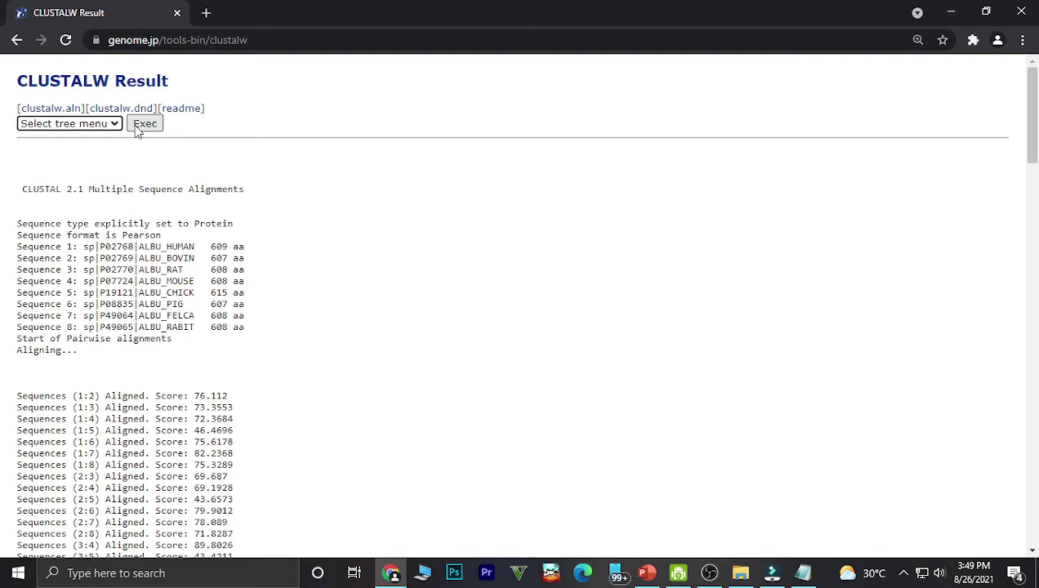
Build and inspect the ETE3 FastTree phylogram of the eight albumins, then open a new tab.
{"action": "left_click", "coordinate": [137, 128]}
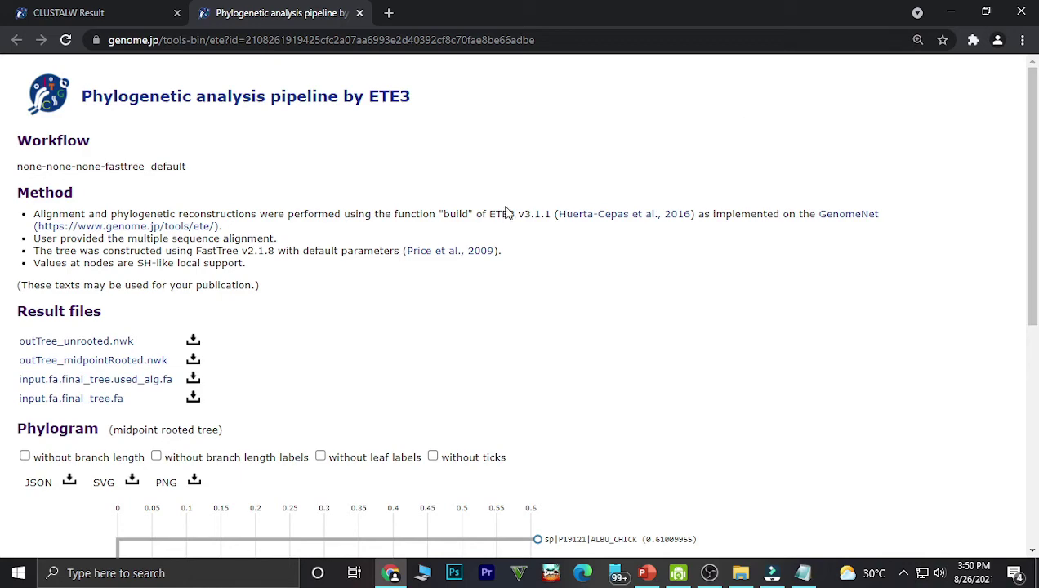
{"action": "scroll", "coordinate": [480, 229], "scroll_direction": "down", "scroll_amount": 3}
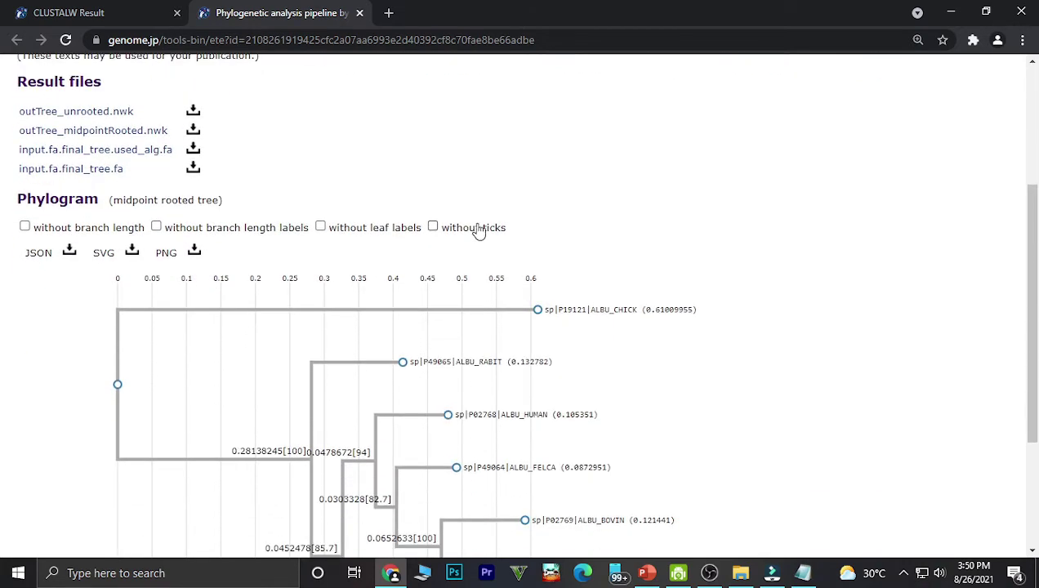
{"action": "scroll", "coordinate": [475, 250], "scroll_direction": "up", "scroll_amount": 3}
{"action": "scroll", "coordinate": [474, 258], "scroll_direction": "down", "scroll_amount": 5}
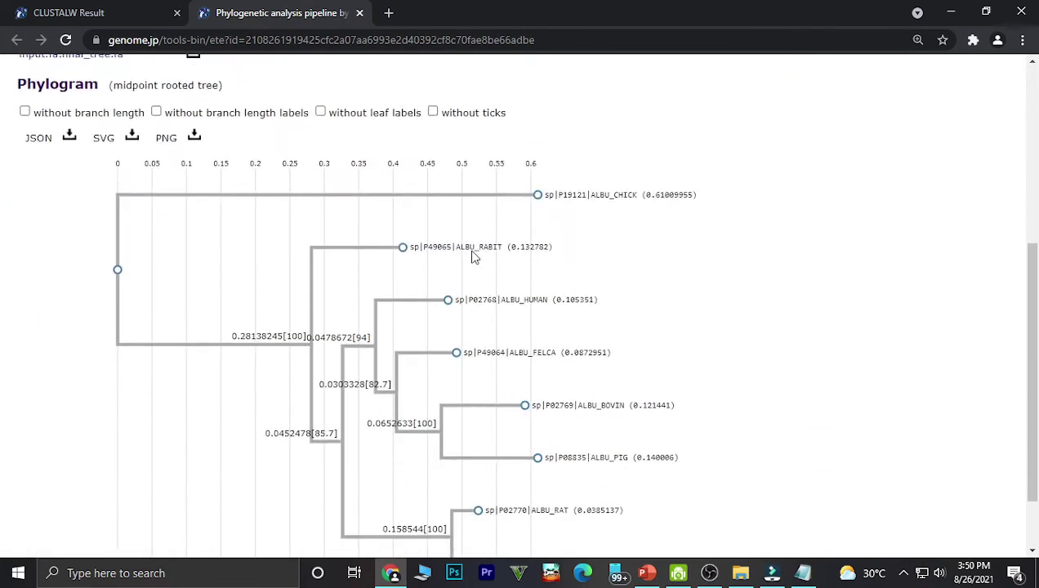
{"action": "scroll", "coordinate": [474, 258], "scroll_direction": "down", "scroll_amount": 2}
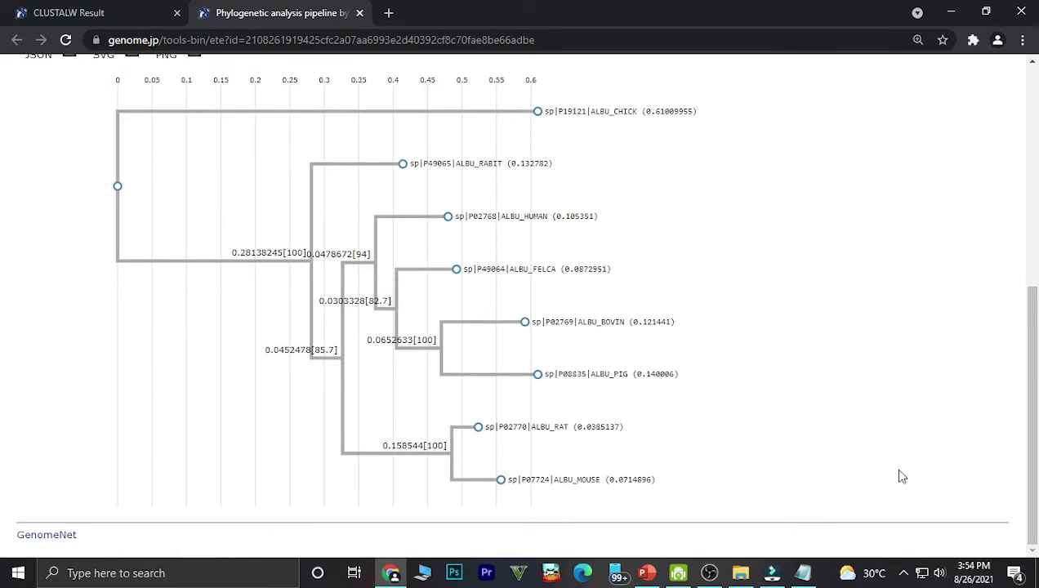
{"action": "left_click", "coordinate": [389, 13]}
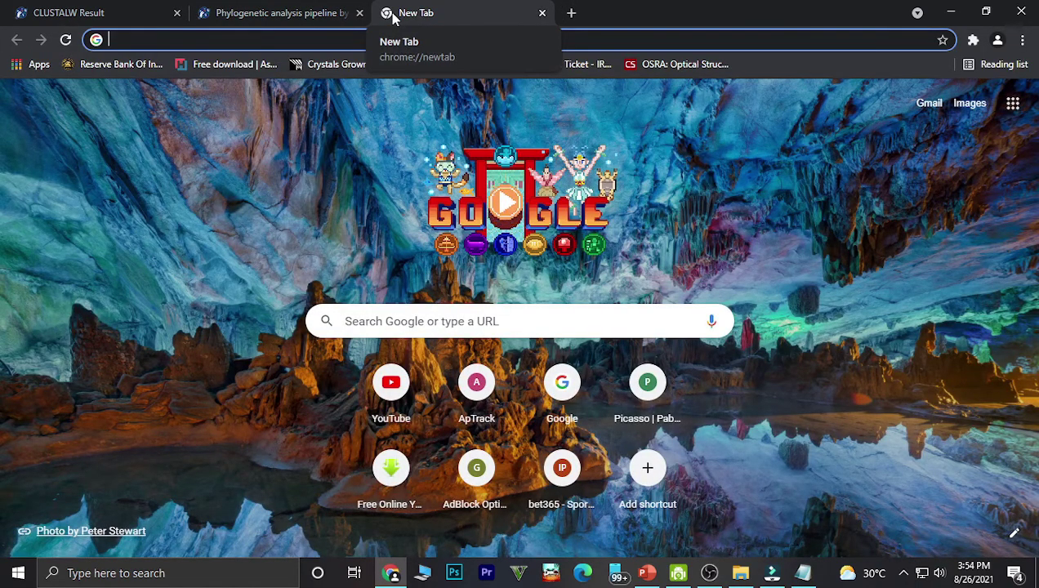
Search for clustal omega and open the EMBL-EBI Clustal Omega page.
{"action": "type", "text": "clust"}
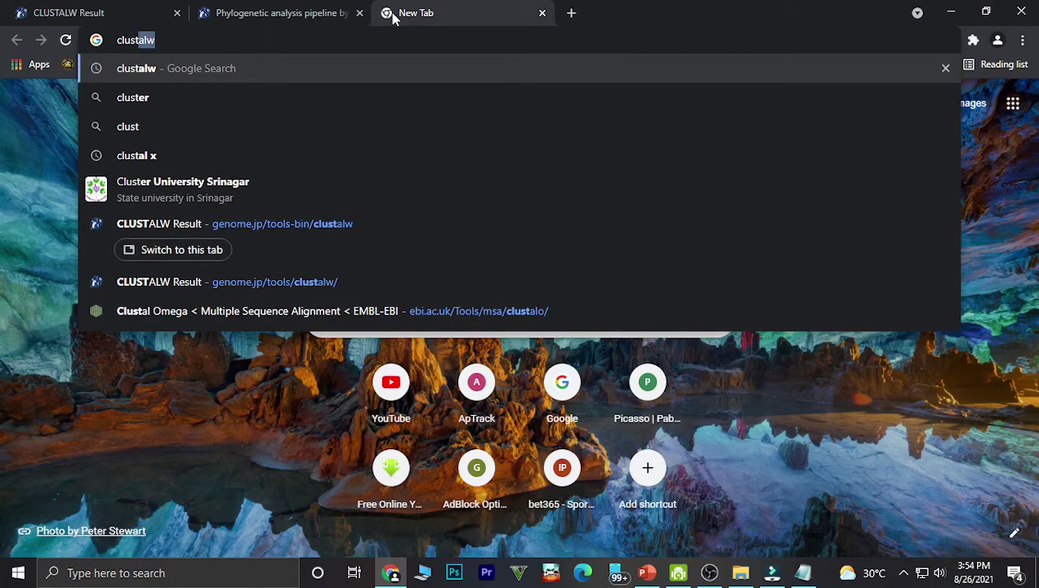
{"action": "type", "text": "al omega"}
{"action": "key", "text": "Return"}
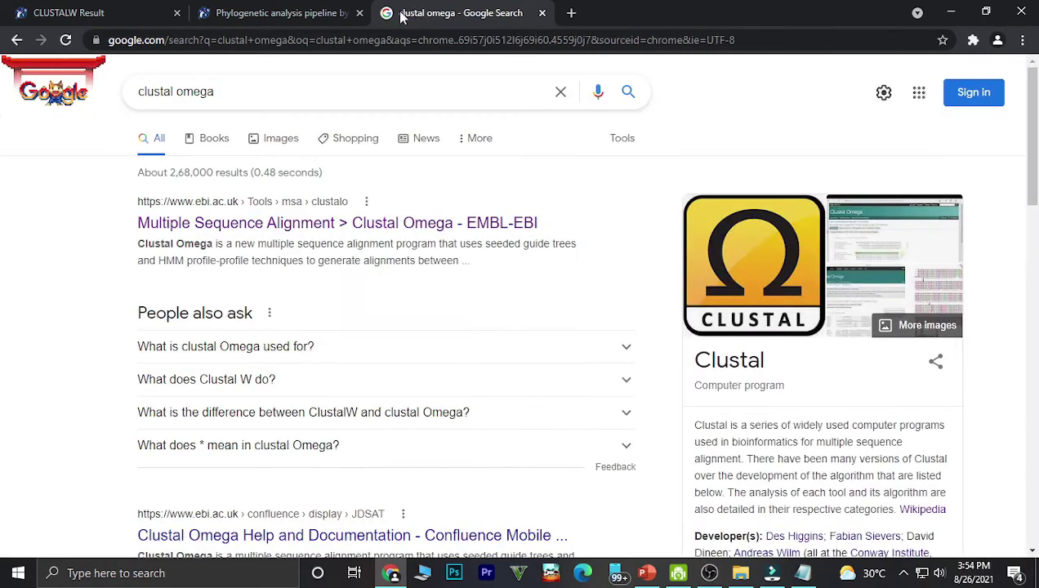
{"action": "left_click", "coordinate": [386, 224]}
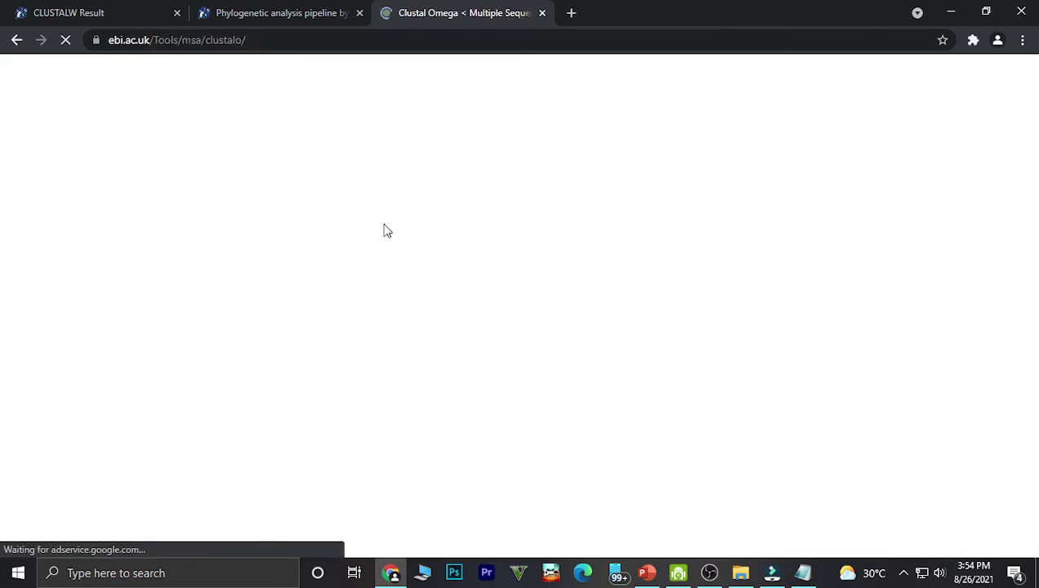
Set the input type to PROTEIN, paste the albumin sequences and submit the job.
{"action": "scroll", "coordinate": [269, 263], "scroll_direction": "down", "scroll_amount": 3}
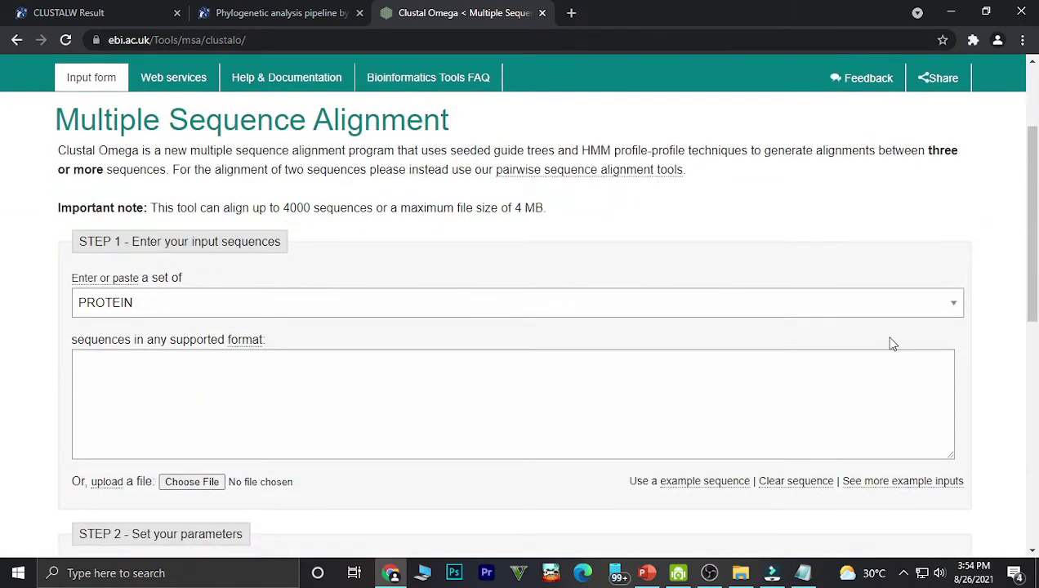
{"action": "left_click", "coordinate": [917, 306]}
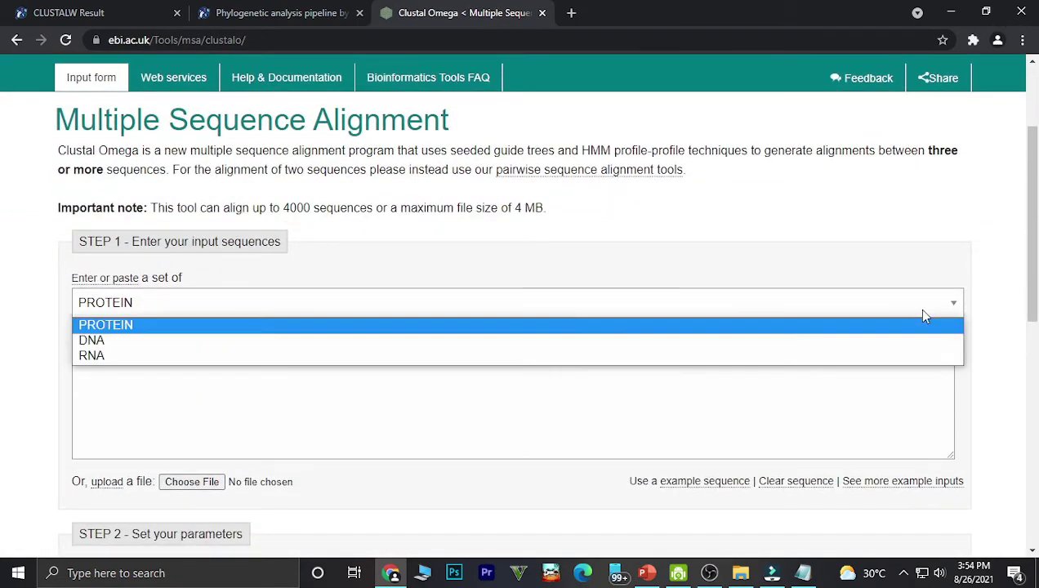
{"action": "left_click", "coordinate": [117, 327]}
{"action": "left_click", "coordinate": [126, 369]}
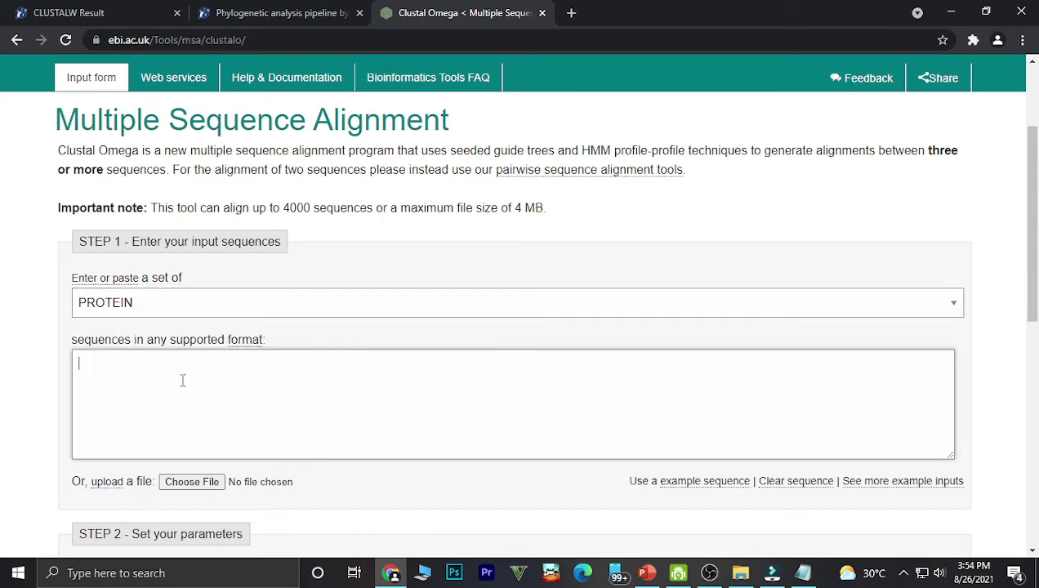
{"action": "left_click", "coordinate": [803, 573]}
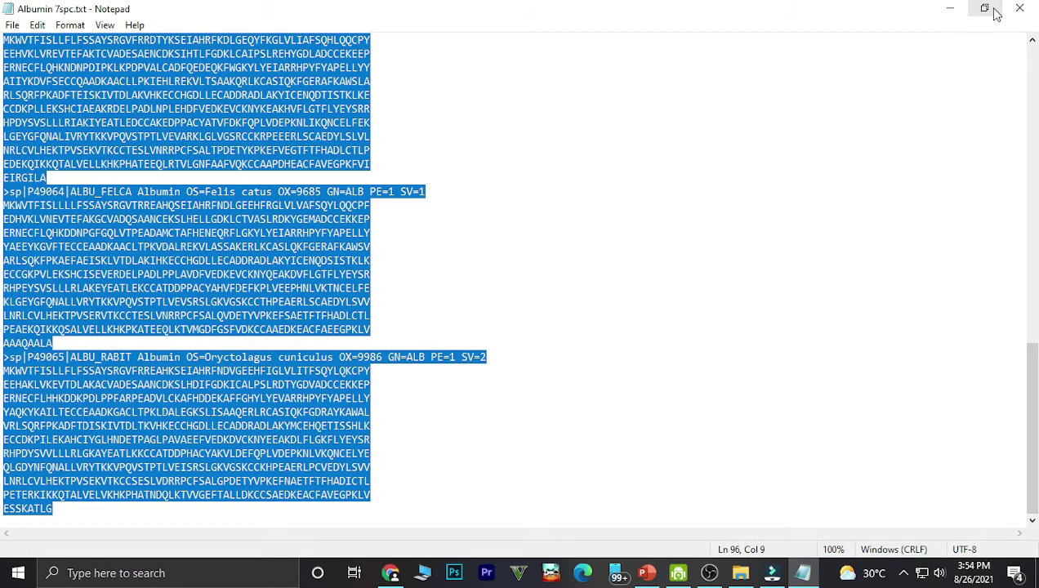
{"action": "left_click", "coordinate": [950, 8]}
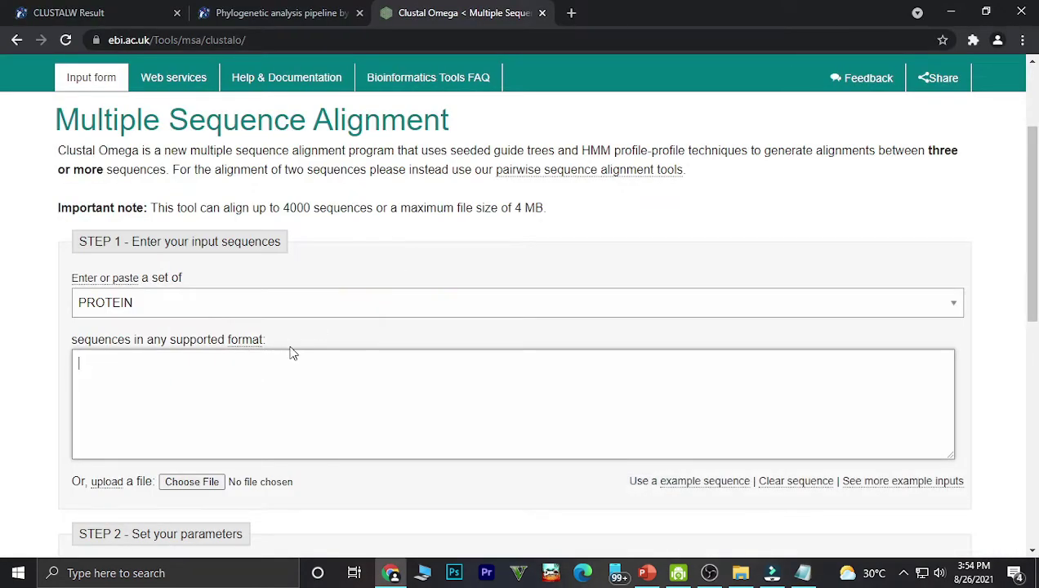
{"action": "key", "text": "ctrl+v"}
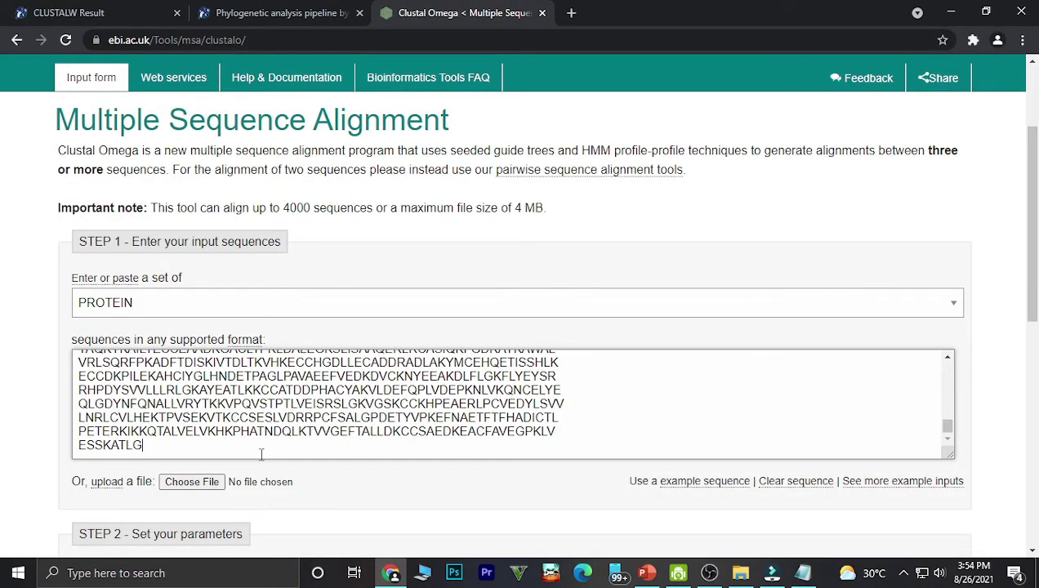
{"action": "scroll", "coordinate": [1016, 346], "scroll_direction": "down", "scroll_amount": 3}
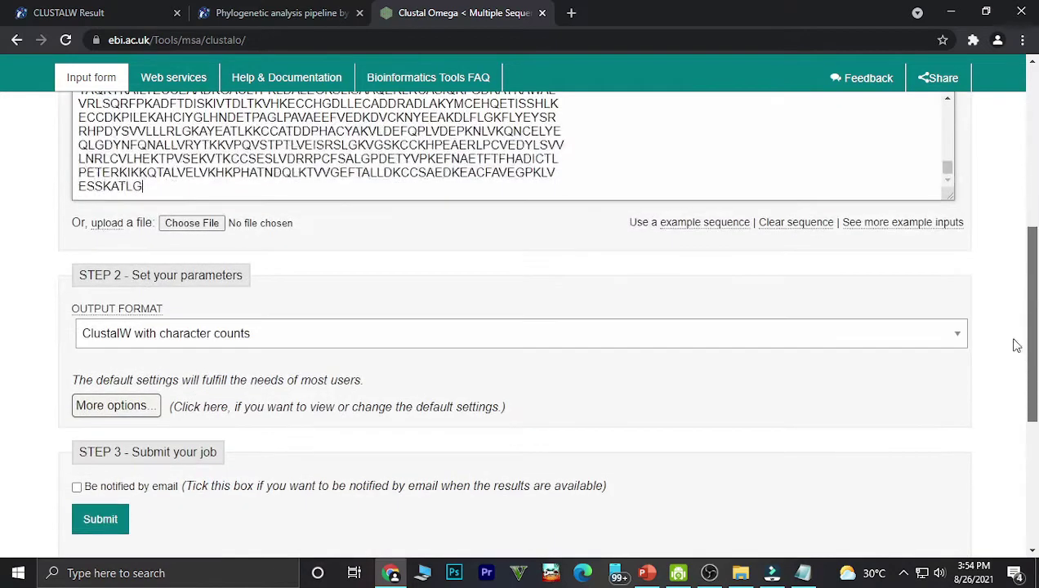
{"action": "left_click", "coordinate": [99, 495]}
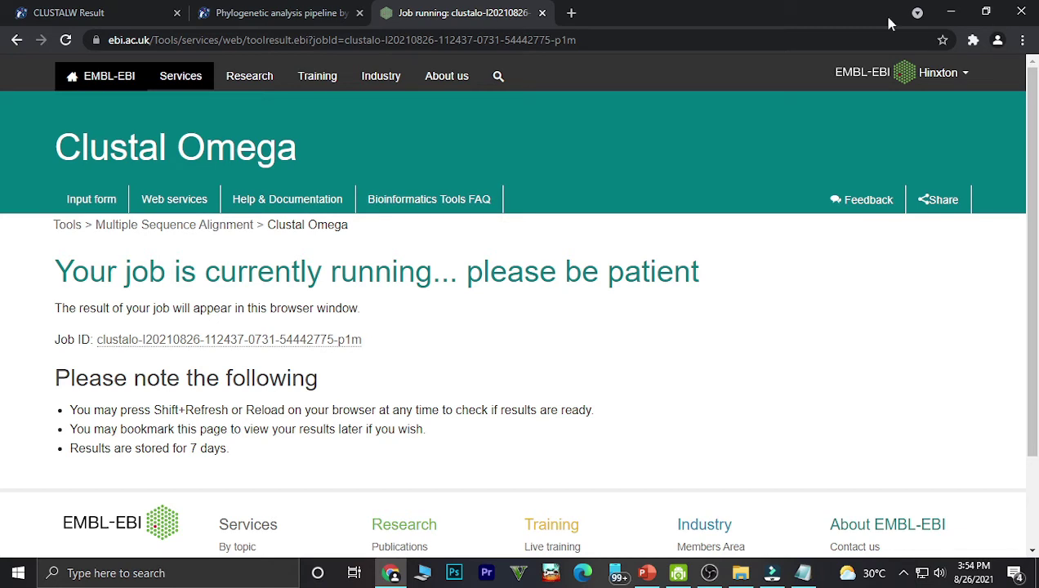
Minimize Chrome, OBS and other windows, then launch Jalview from its desktop icon.
{"action": "left_click", "coordinate": [951, 11]}
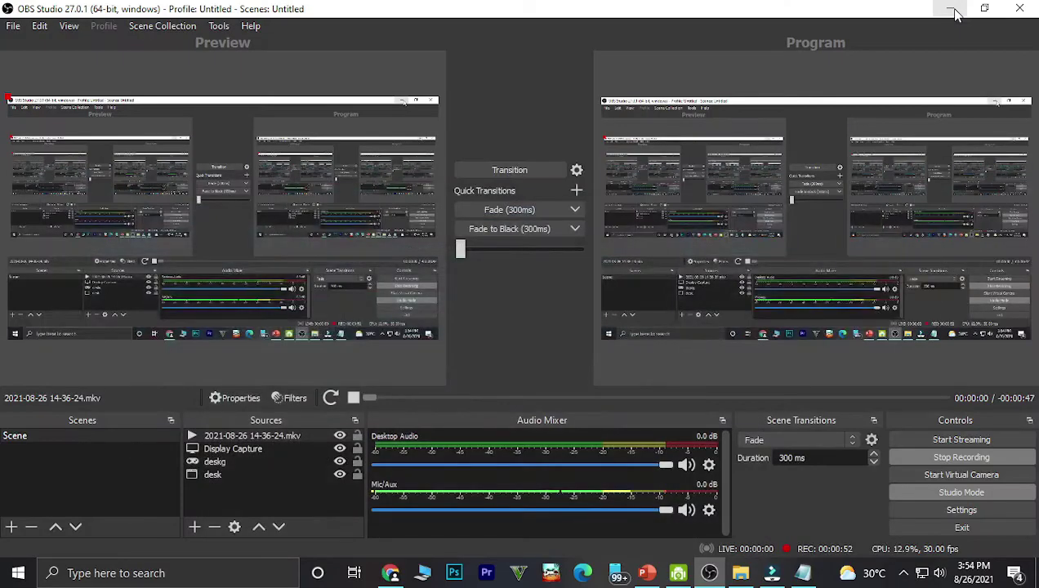
{"action": "left_click", "coordinate": [953, 10]}
{"action": "left_click", "coordinate": [962, 13]}
{"action": "left_click", "coordinate": [957, 11]}
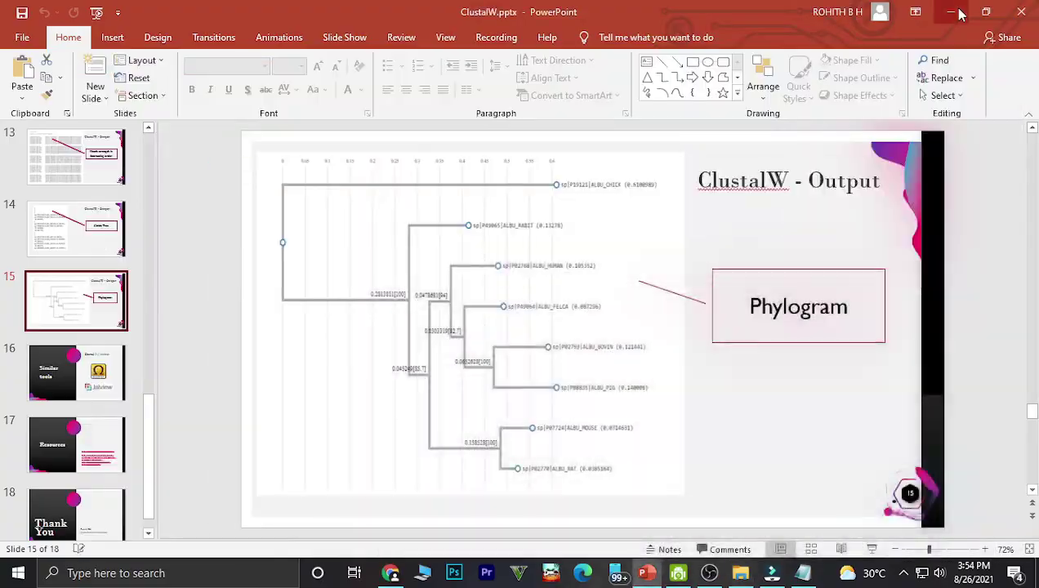
{"action": "left_click", "coordinate": [957, 11]}
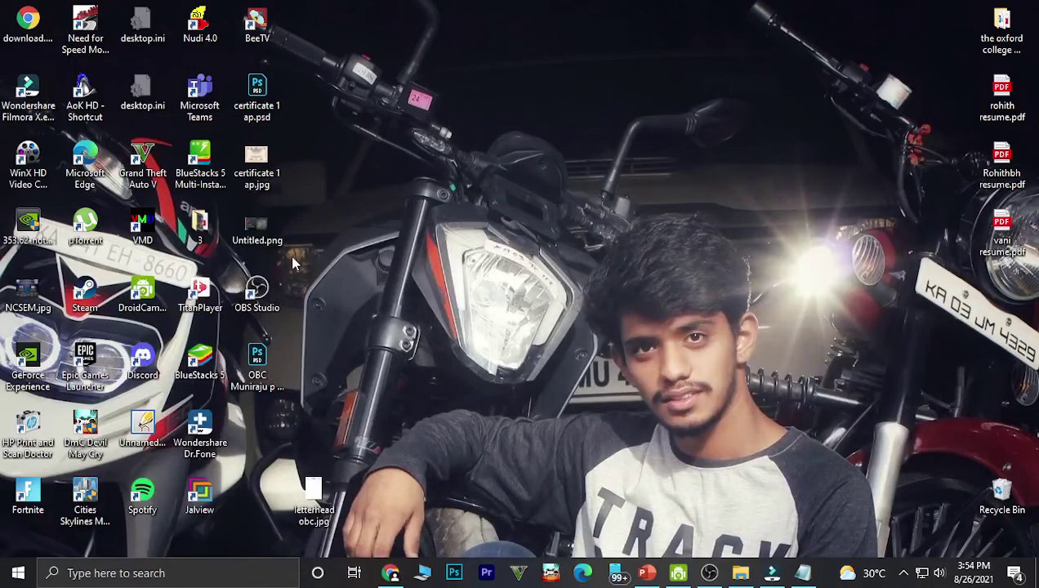
{"action": "double_click", "coordinate": [202, 494]}
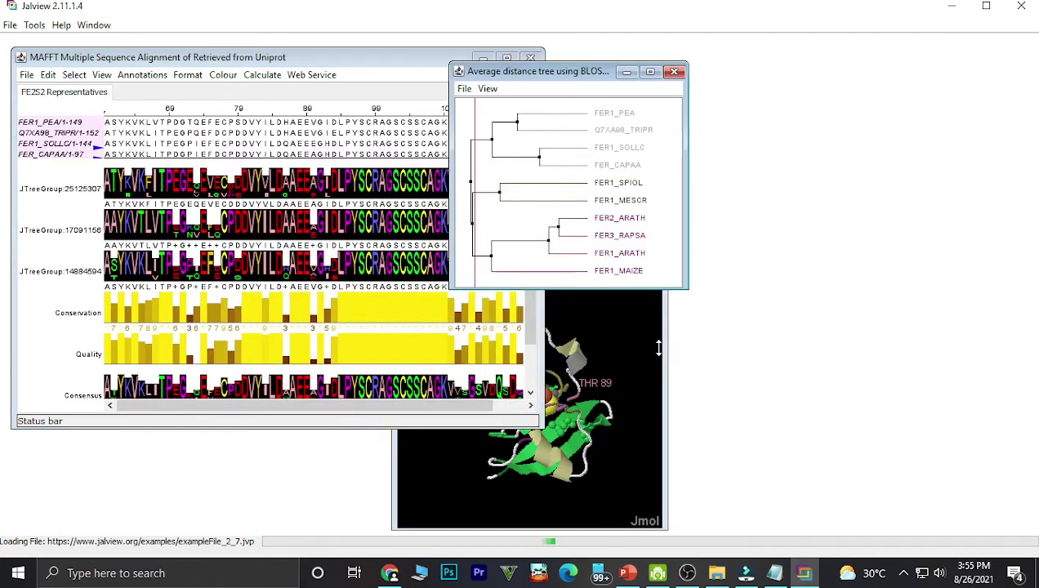
Close Jalview's example tree, 3D structure and alignment windows.
{"action": "left_click", "coordinate": [671, 72]}
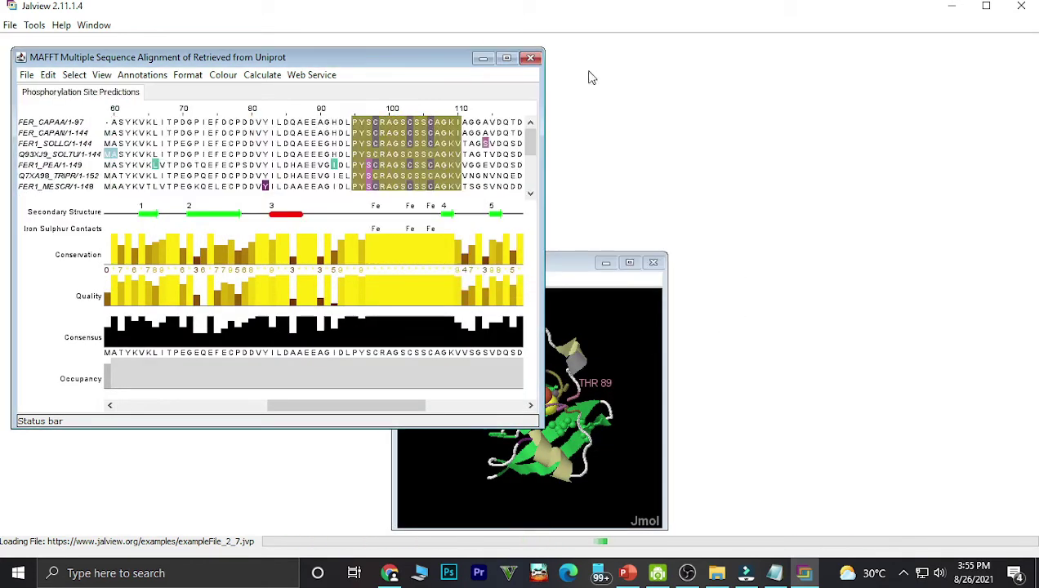
{"action": "left_click", "coordinate": [654, 262]}
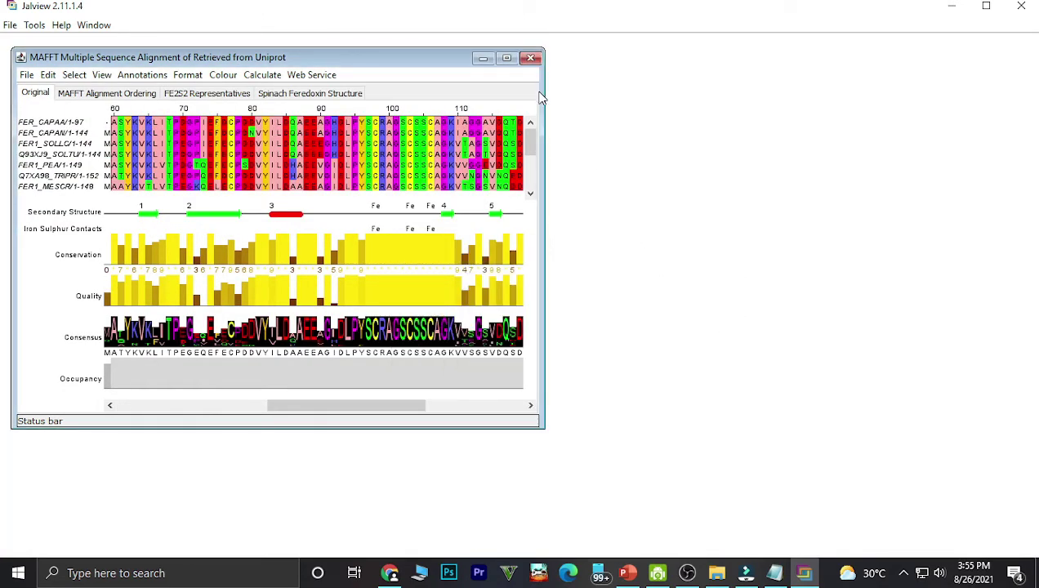
{"action": "left_click", "coordinate": [532, 59]}
Paste the albumin FASTA via Input Alignment from Textbox into a new, maximized window.
{"action": "left_click", "coordinate": [11, 25]}
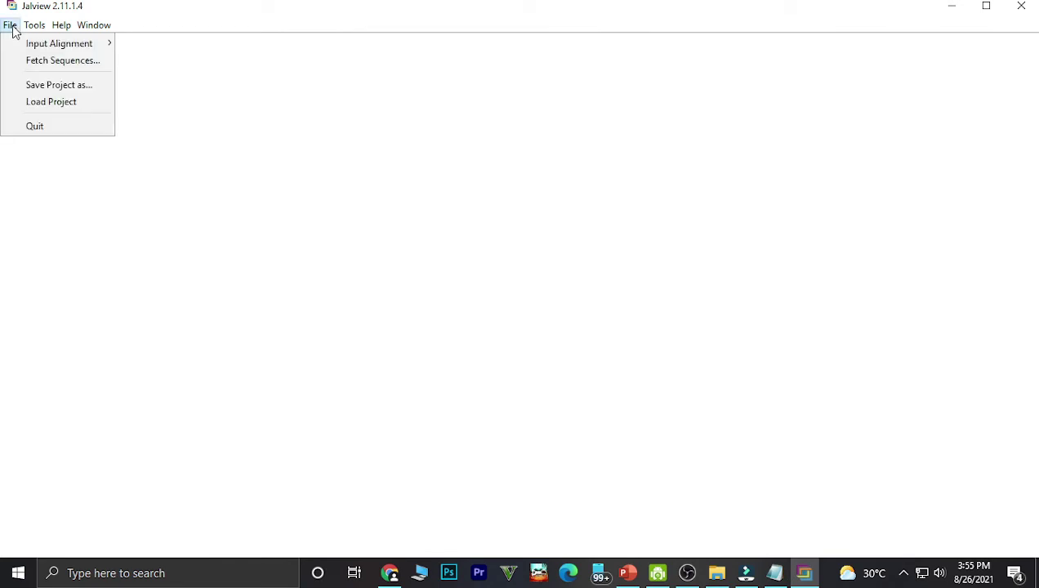
{"action": "mouse_move", "coordinate": [30, 51]}
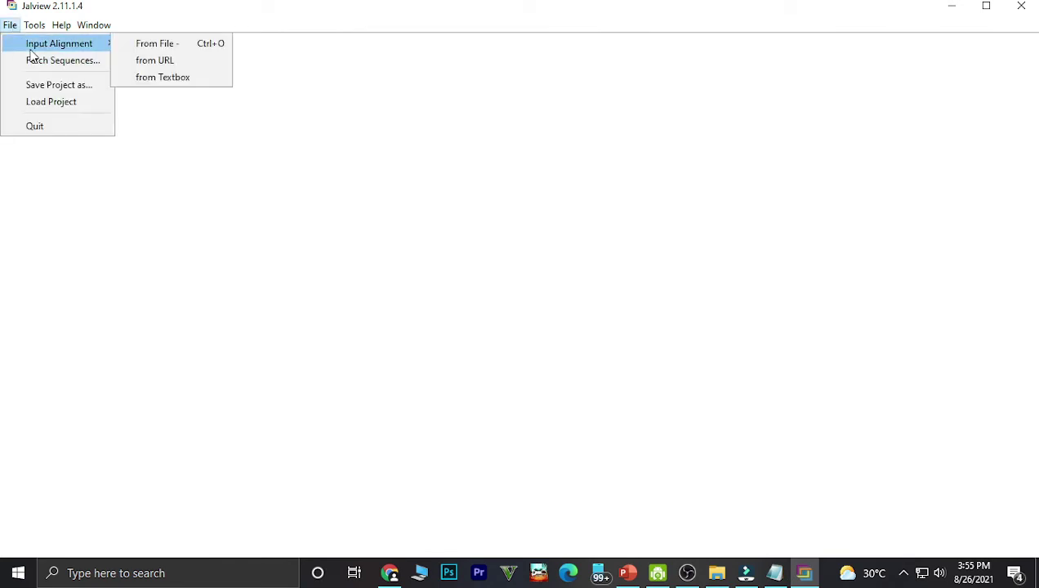
{"action": "left_click", "coordinate": [173, 78]}
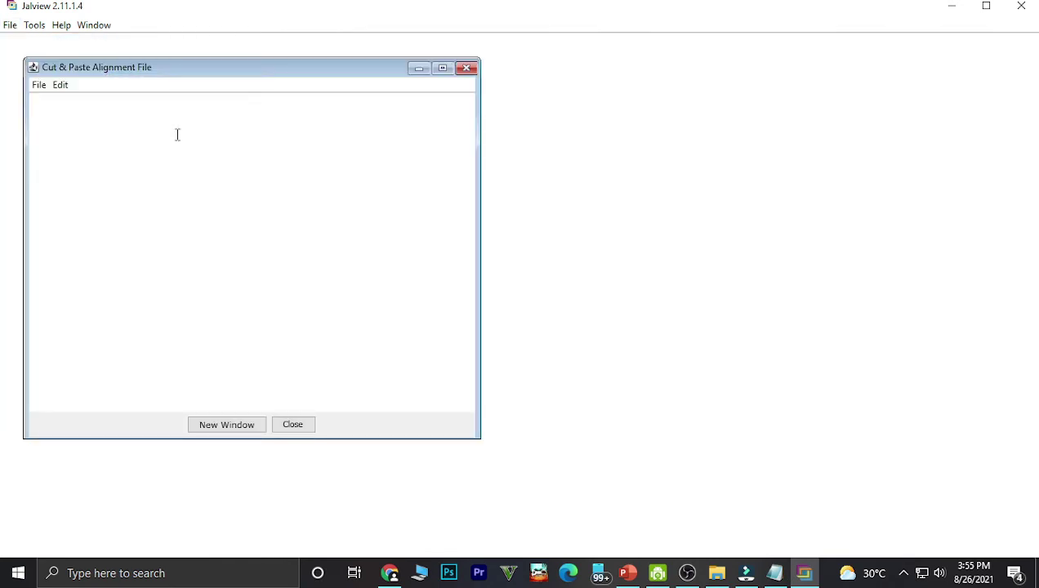
{"action": "key", "text": "ctrl+v"}
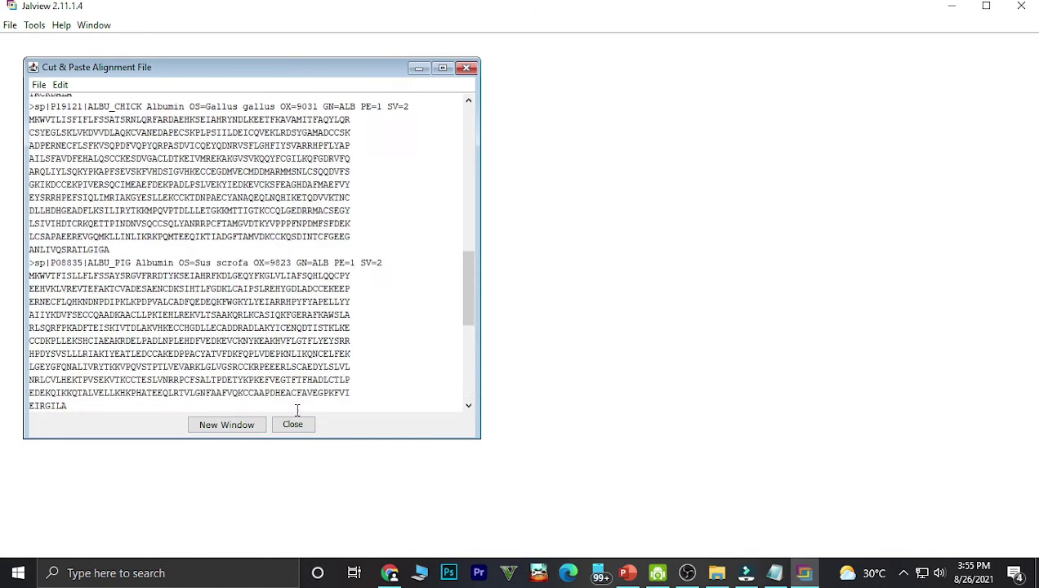
{"action": "left_click", "coordinate": [249, 428]}
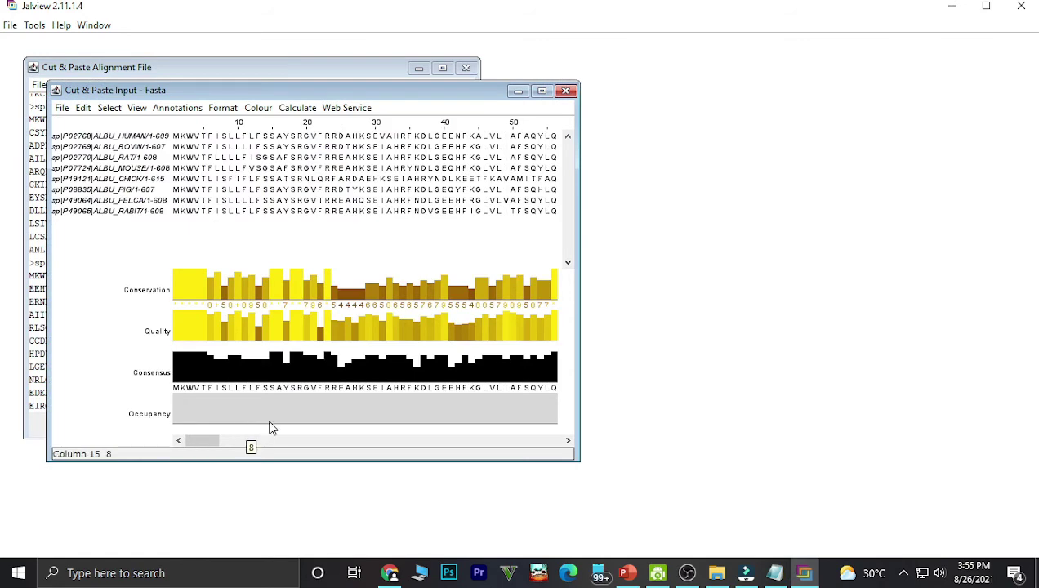
{"action": "left_click", "coordinate": [542, 91]}
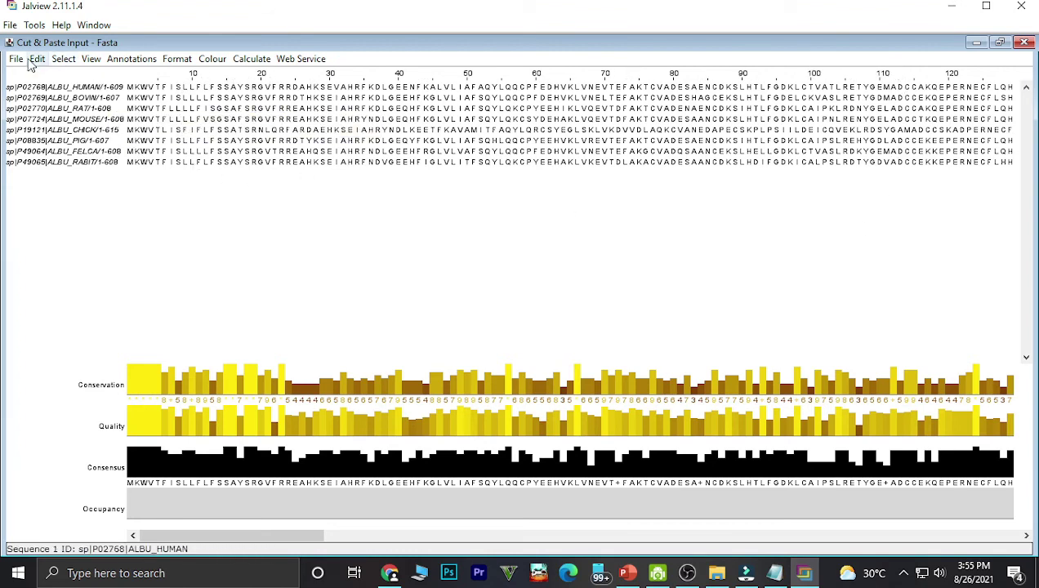
Colour the albumin alignment with the Clustalx scheme and switch back to Chrome.
{"action": "left_click", "coordinate": [204, 59]}
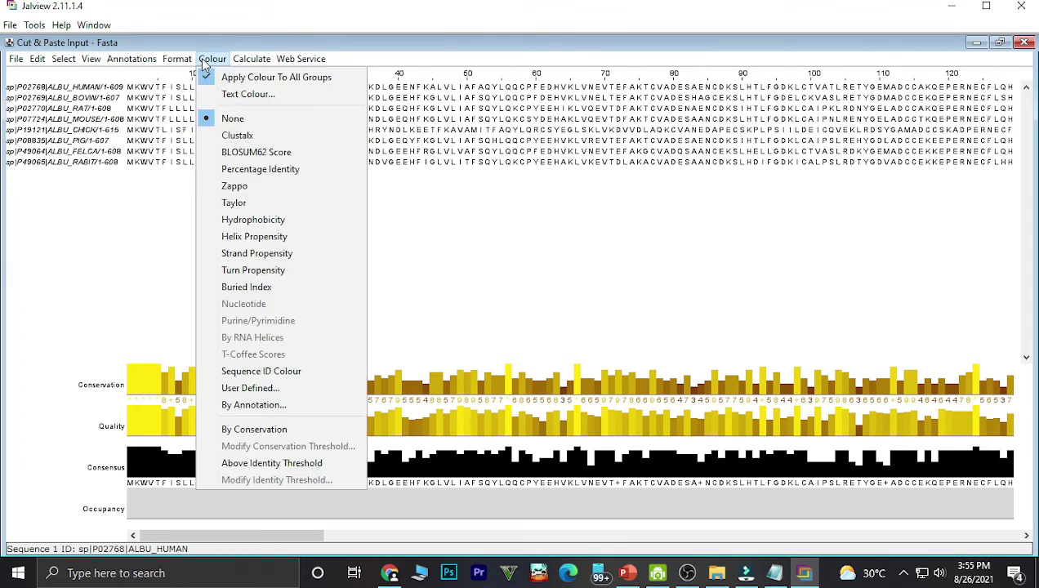
{"action": "left_click", "coordinate": [236, 137]}
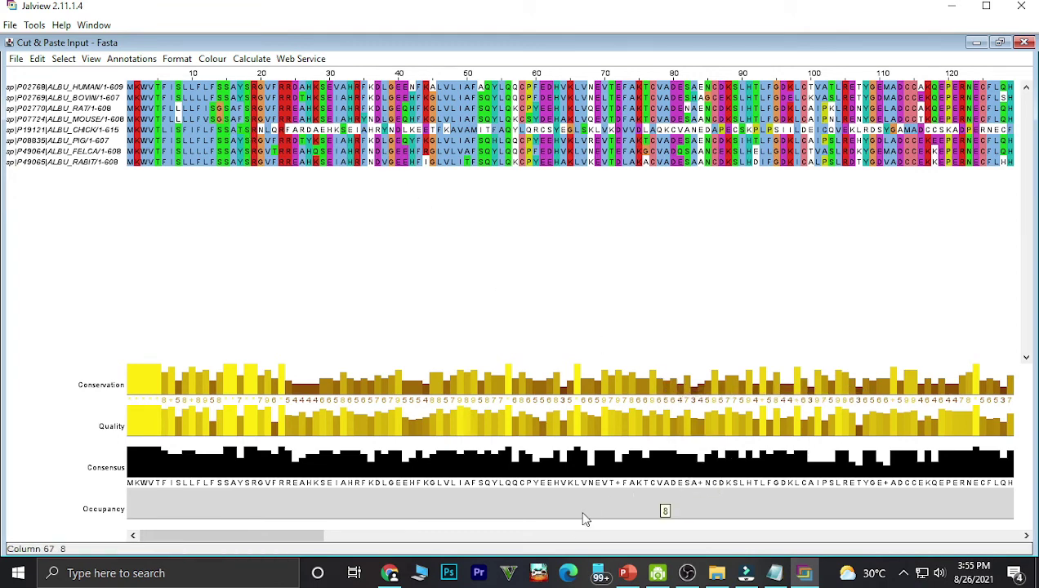
{"action": "left_click", "coordinate": [390, 573]}
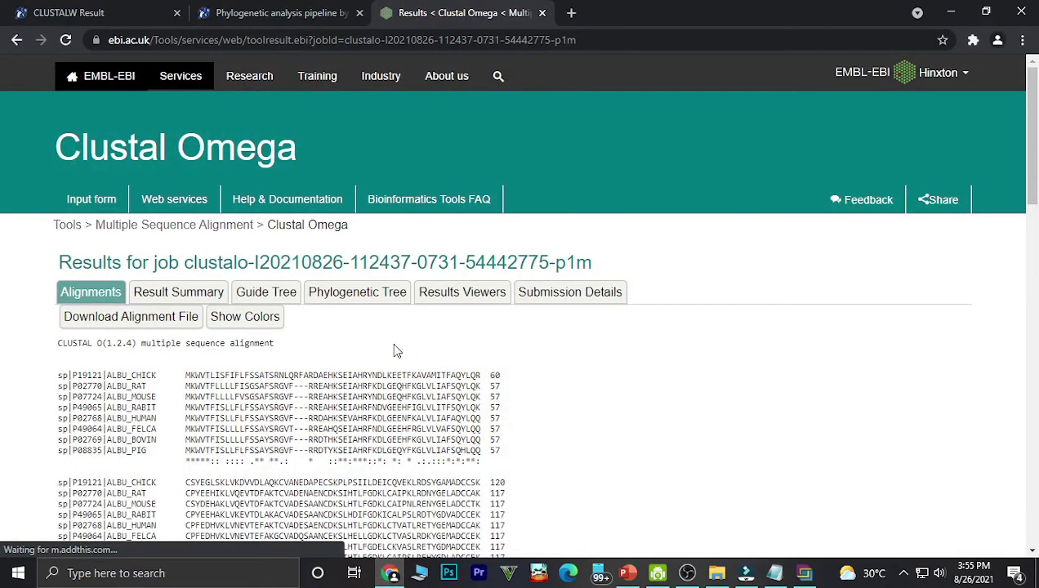
Open Result Summary, then the Guide Tree tab, and scroll through the albumin phylogram.
{"action": "scroll", "coordinate": [371, 331], "scroll_direction": "down", "scroll_amount": 3}
{"action": "scroll", "coordinate": [150, 329], "scroll_direction": "up", "scroll_amount": 2}
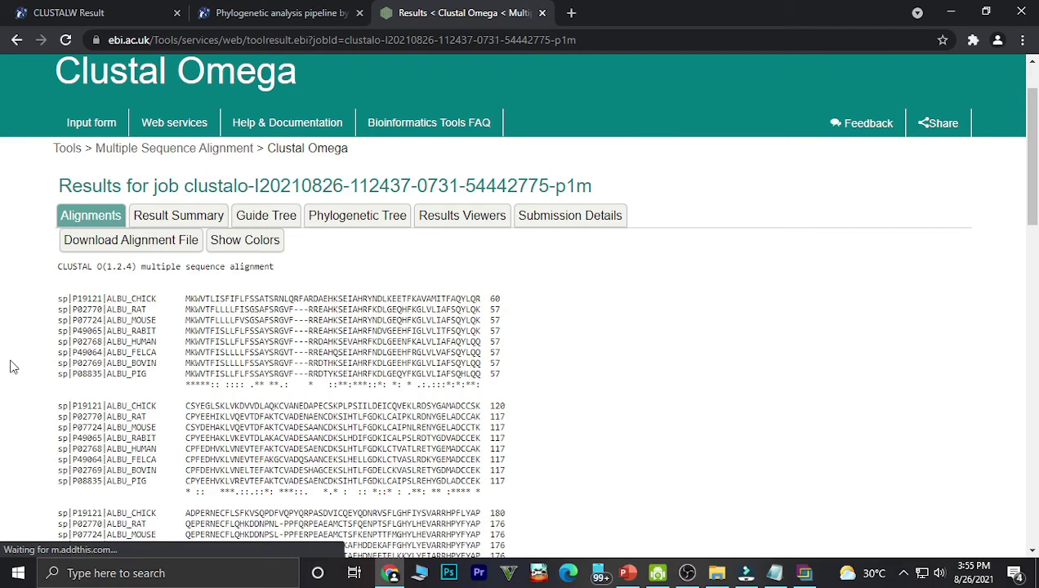
{"action": "left_click", "coordinate": [164, 221]}
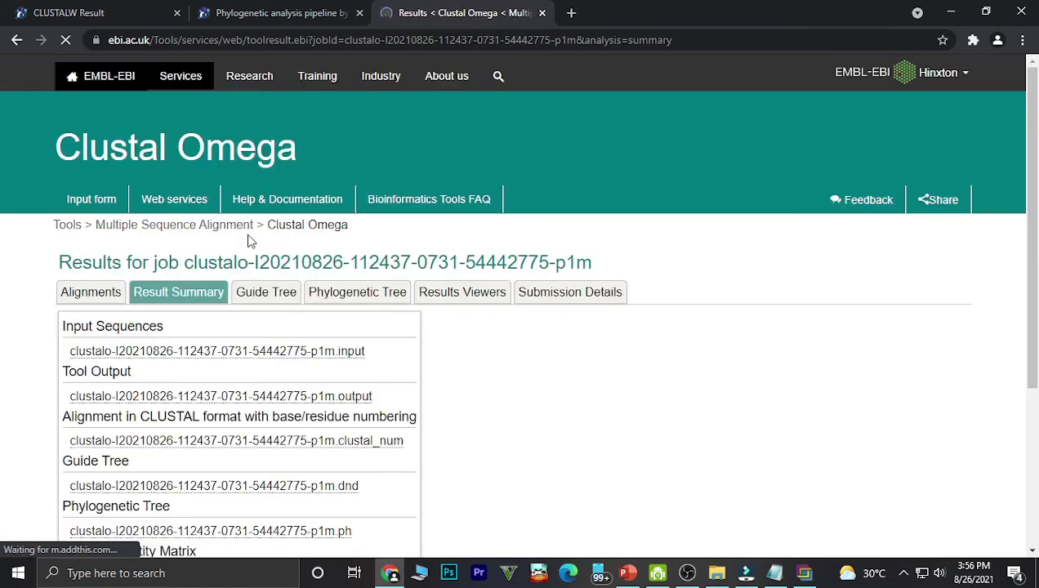
{"action": "scroll", "coordinate": [285, 318], "scroll_direction": "down", "scroll_amount": 3}
{"action": "scroll", "coordinate": [285, 319], "scroll_direction": "up", "scroll_amount": 5}
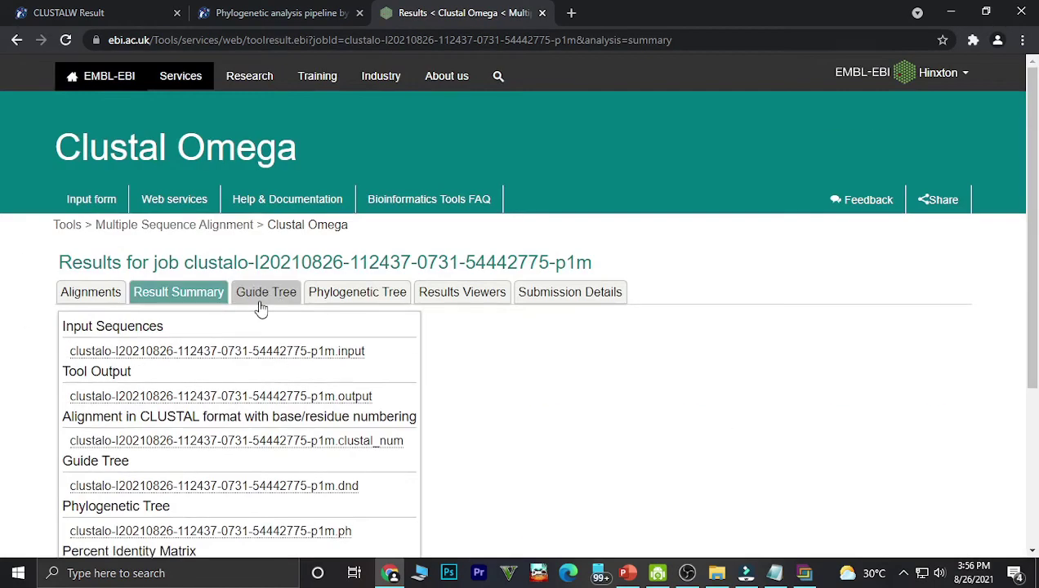
{"action": "left_click", "coordinate": [266, 292]}
{"action": "scroll", "coordinate": [37, 304], "scroll_direction": "down", "scroll_amount": 1}
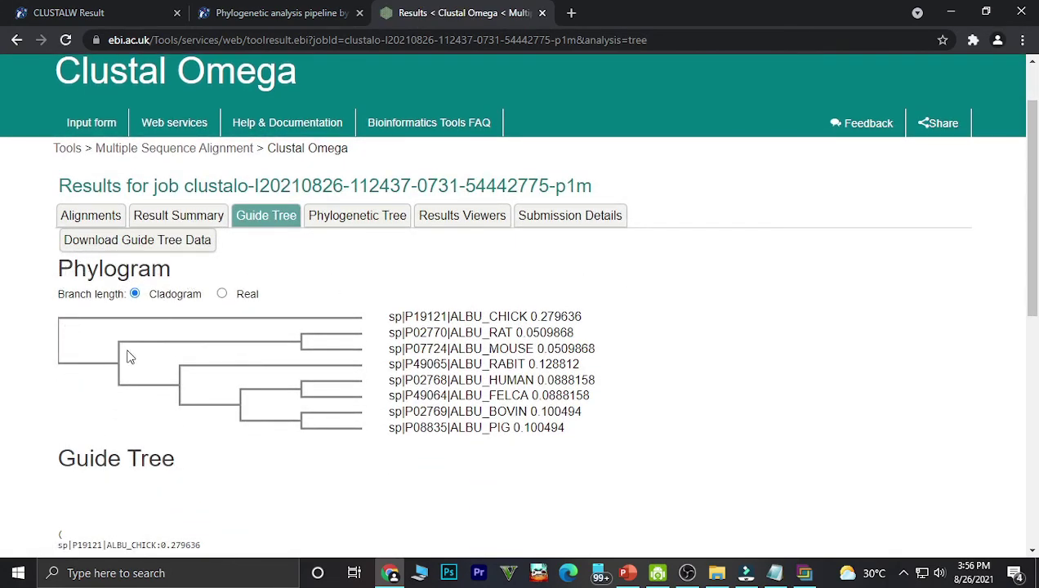
{"action": "scroll", "coordinate": [364, 340], "scroll_direction": "down", "scroll_amount": 3}
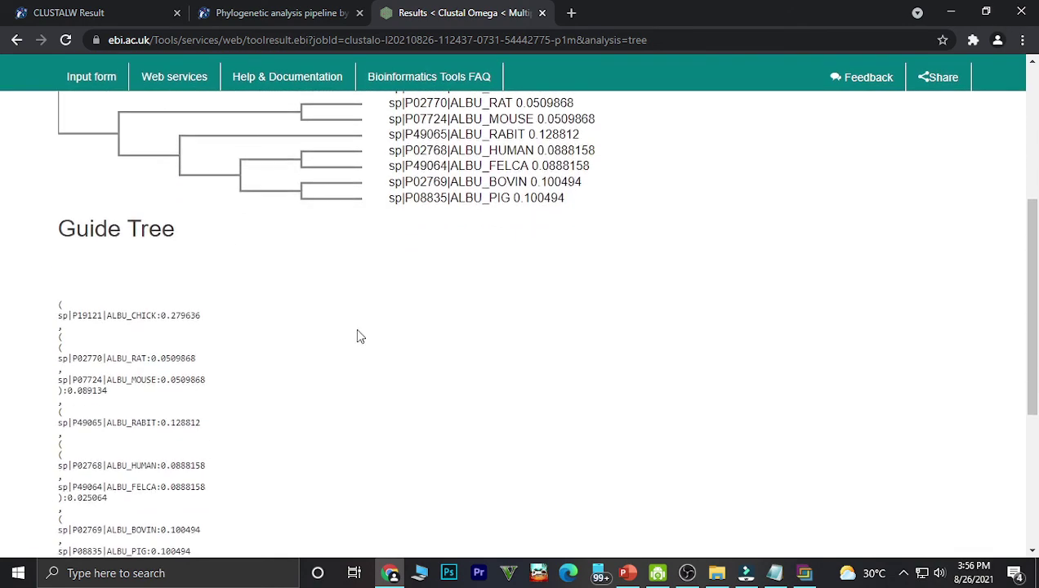
{"action": "scroll", "coordinate": [376, 329], "scroll_direction": "up", "scroll_amount": 3}
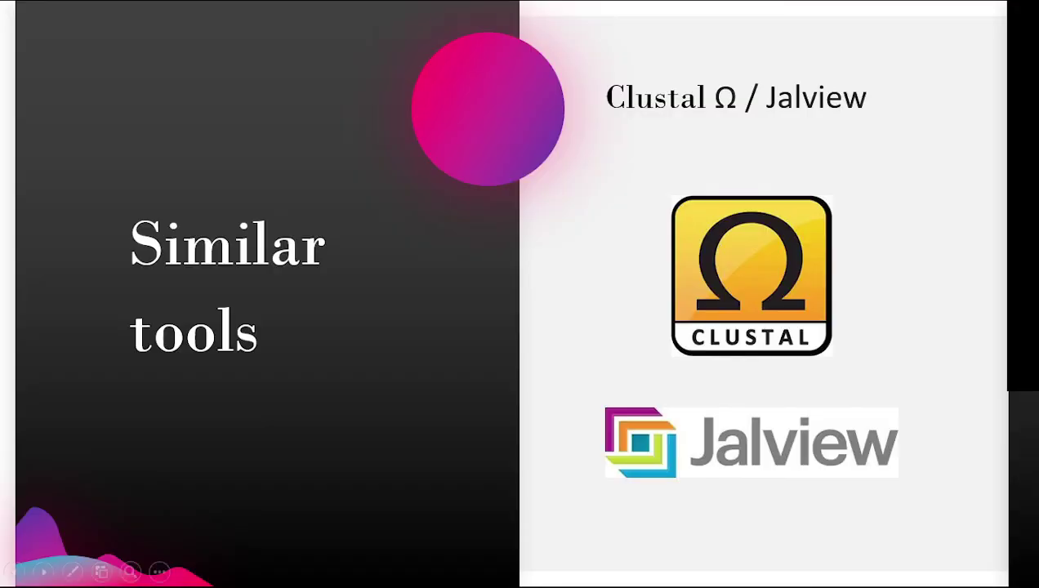
Advance the slideshow through the Resources slide to the final Thank You slide.
{"action": "left_click", "coordinate": [896, 388]}
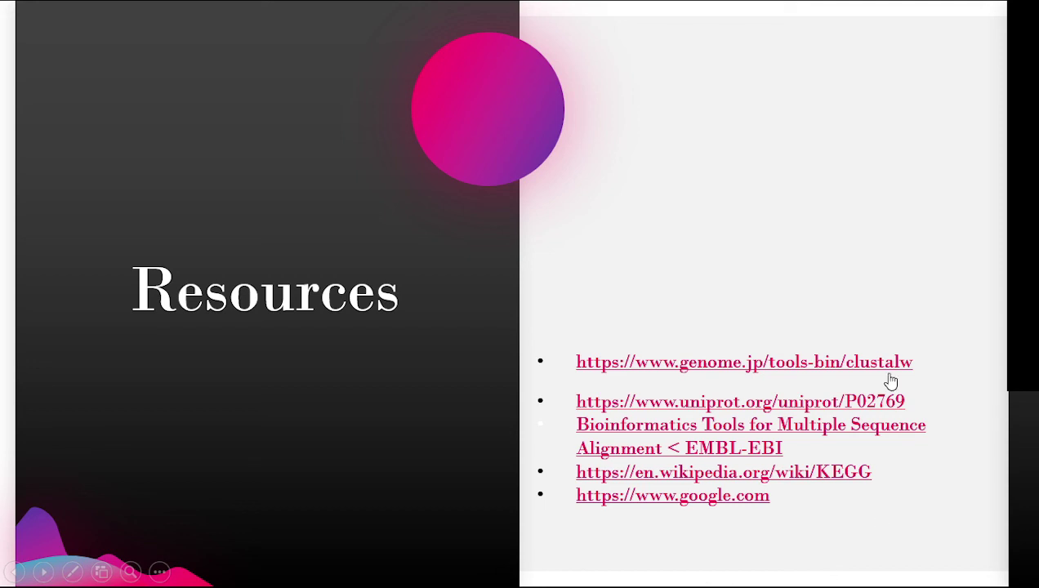
{"action": "key", "text": "Right"}
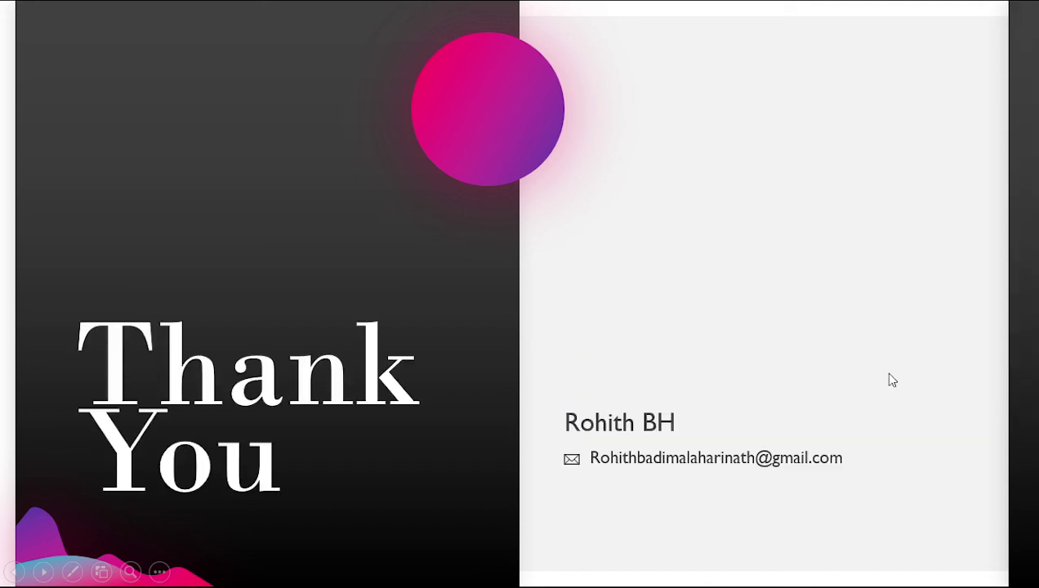